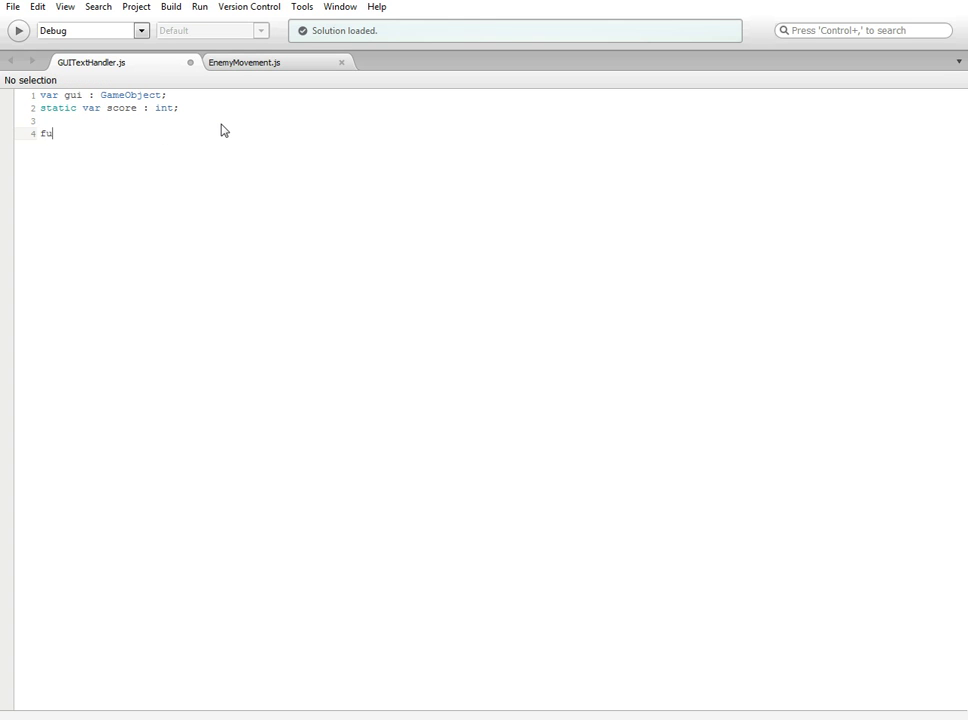
# Step: Add an empty Update() function with an indented body line below the variable declarations in GUITextHandler.js
pyautogui.write('Upfate')
pyautogui.press('BackSpace')
pyautogui.press('BackSpace')
pyautogui.press('BackSpace')
pyautogui.write('date(){')
pyautogui.press('Return')
pyautogui.press('Return')
pyautogui.write('}')
pyautogui.press('Up')
pyautogui.press('Tab')
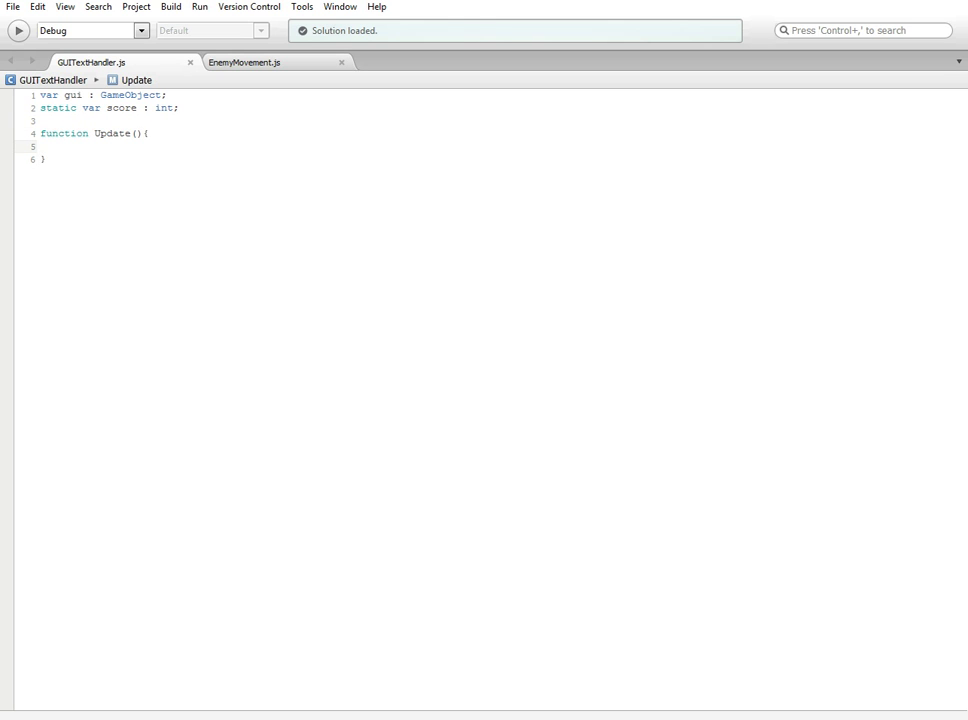
# Step: Inside Update(), begin a statement that gets the gui object's component with gui.GetComponent("GUIText")
pyautogui.write('gui')
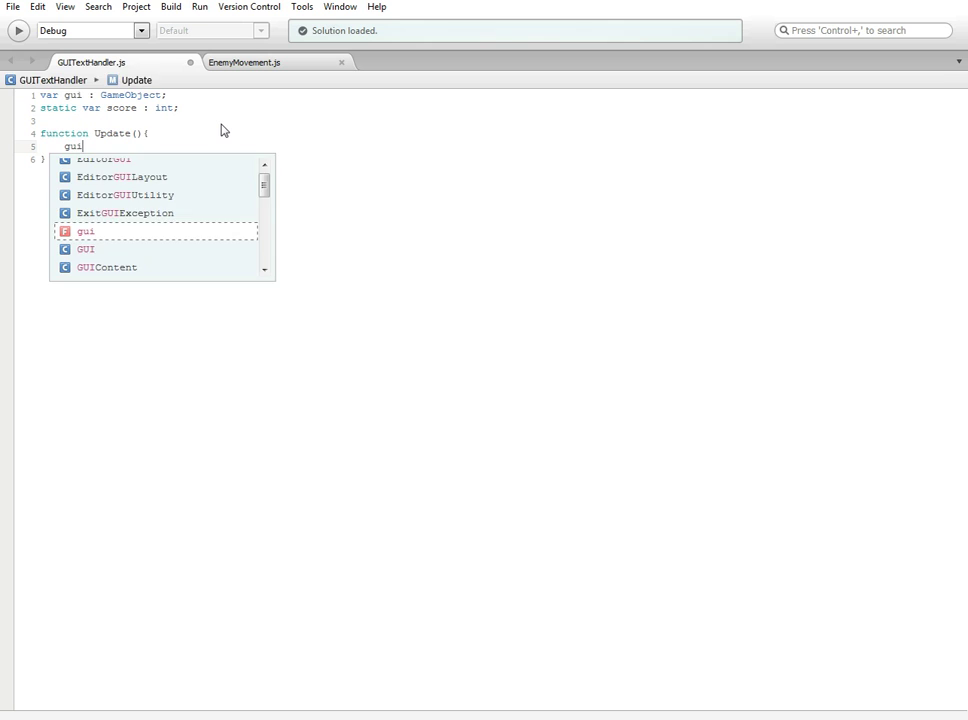
pyautogui.write('.Get')
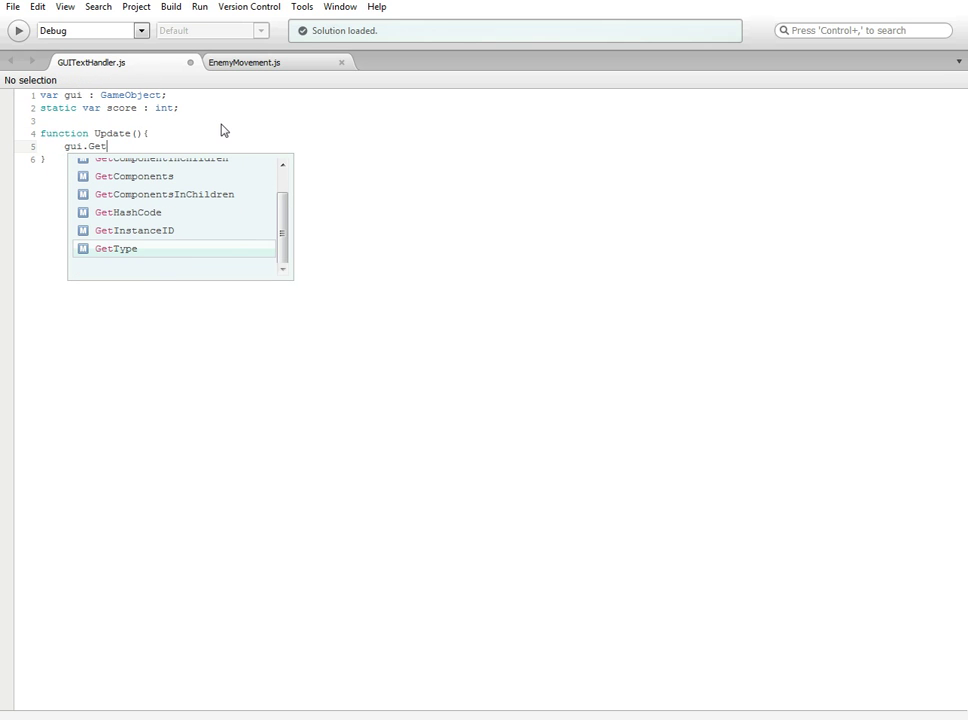
pyautogui.write('Com')
pyautogui.press('Return')
pyautogui.write('()')
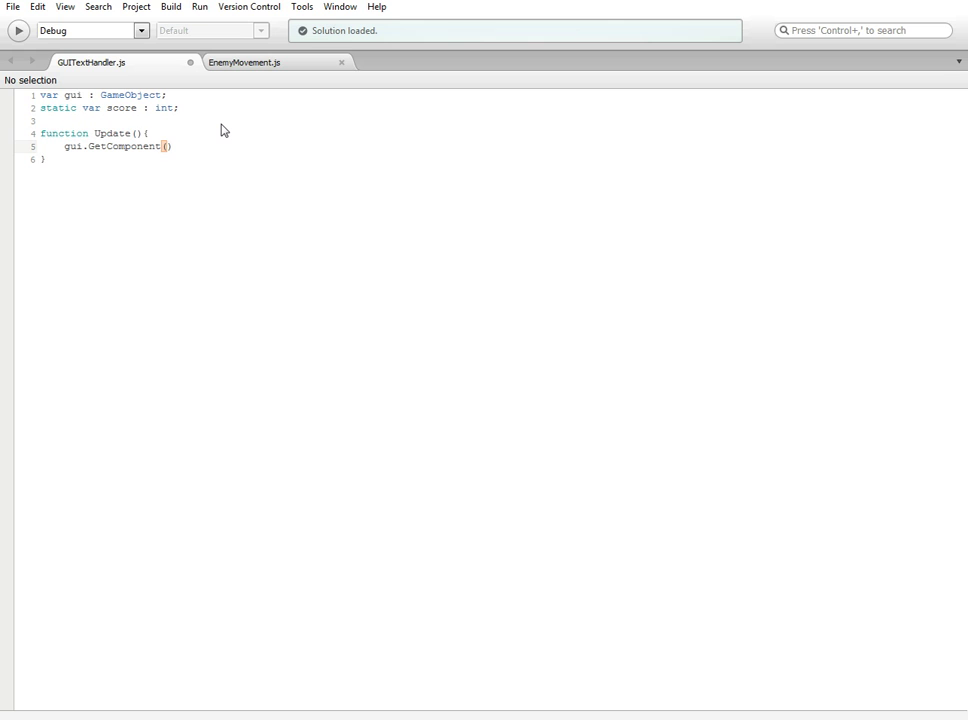
pyautogui.write('""')
pyautogui.press('Left')
pyautogui.write('GUIT')
pyautogui.press('Right')
pyautogui.press('Right')
pyautogui.write('.')
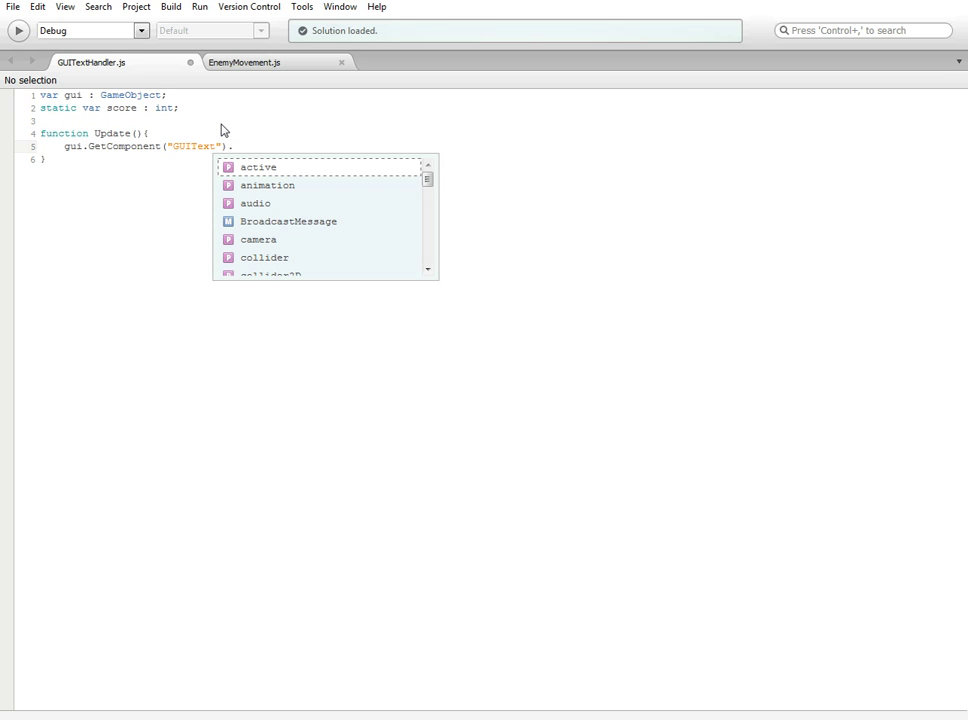
# Step: Complete the statement by assigning .text = "Score: " + score; and save the script
pyautogui.write('te')
pyautogui.press('Escape')
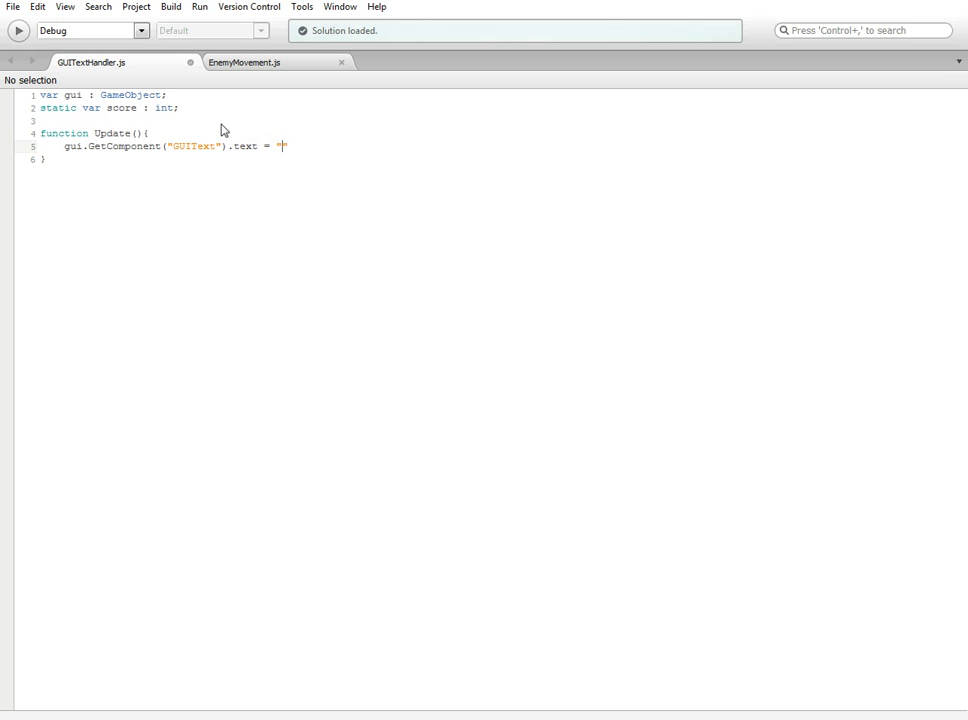
pyautogui.write('re: " ')
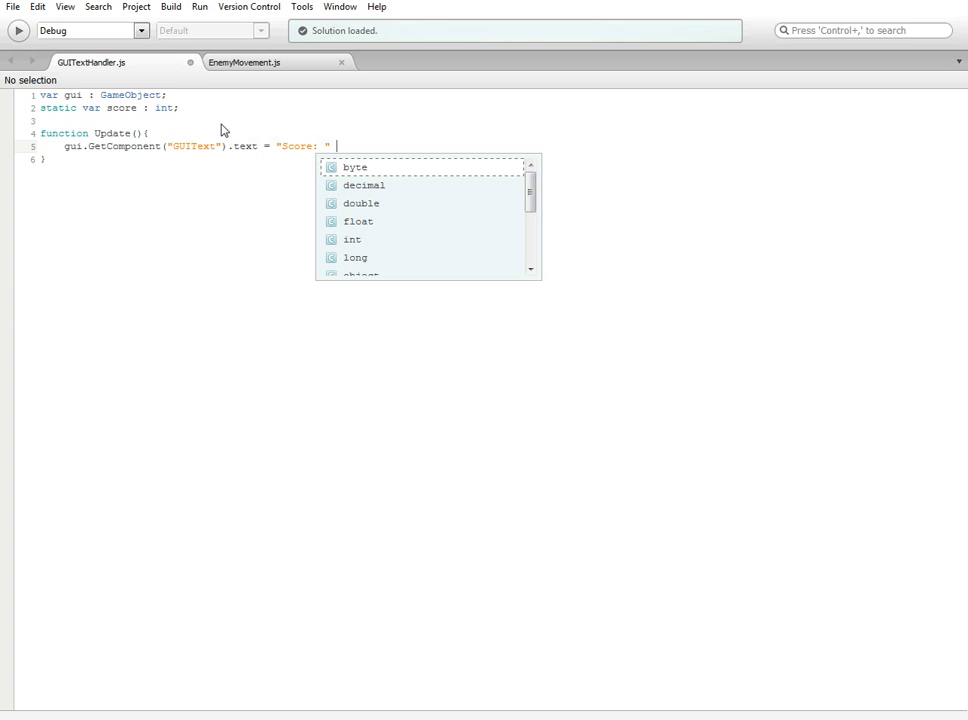
pyautogui.write('+ ')
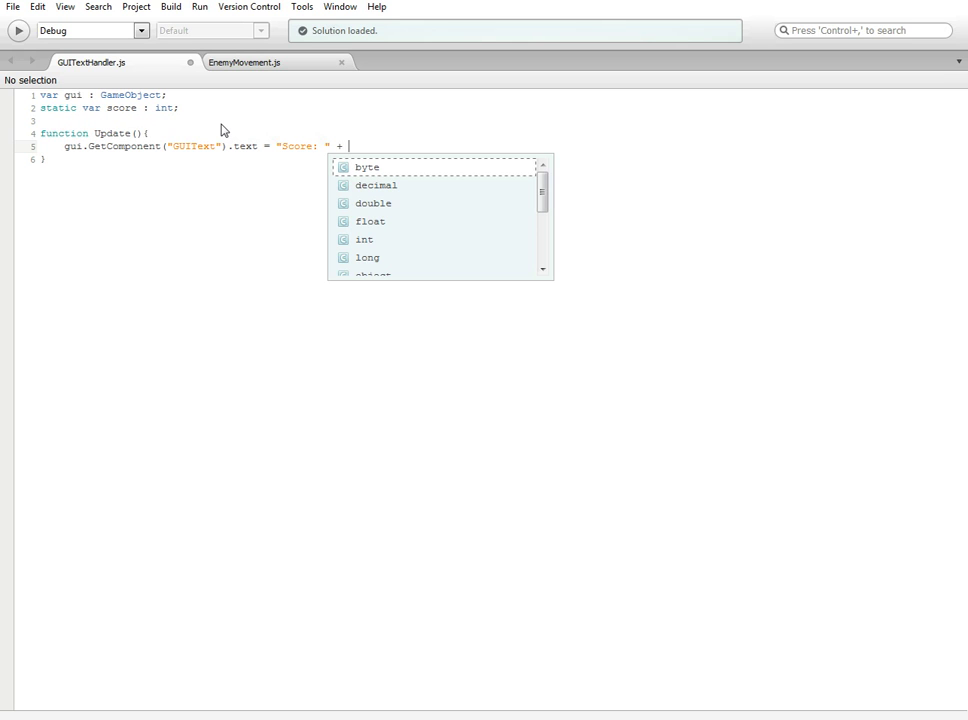
pyautogui.write('score;')
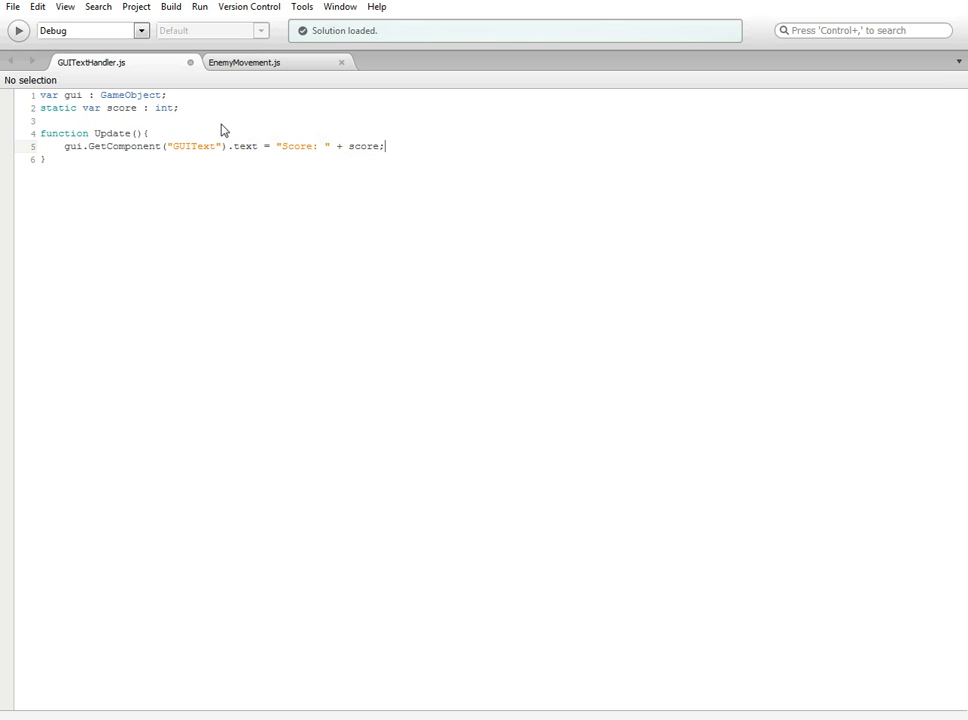
pyautogui.hotkey('ctrl', 's')
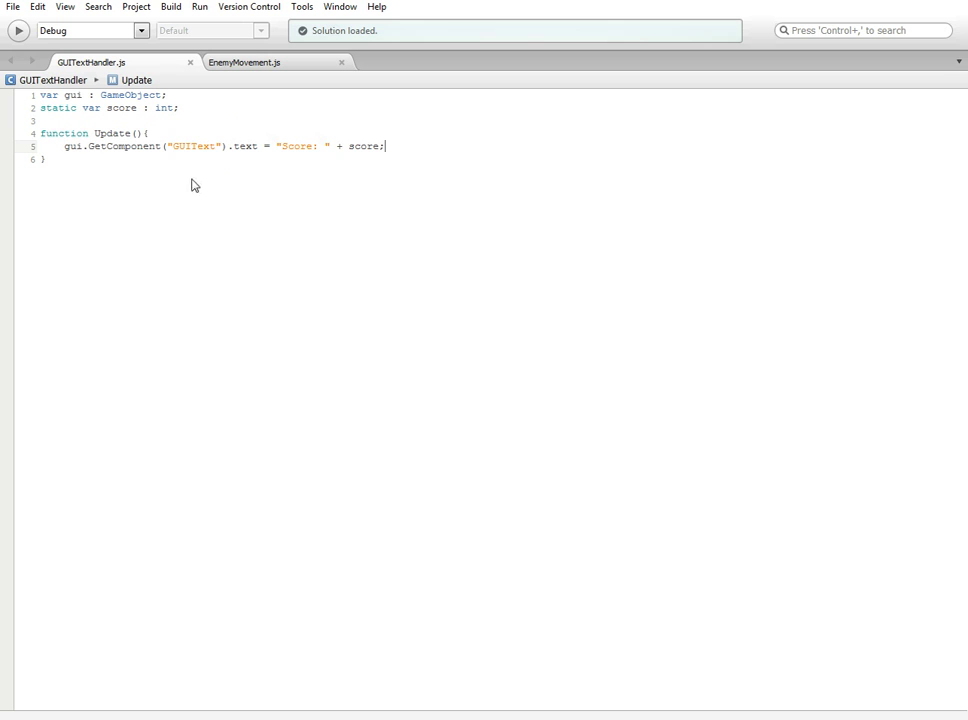
# Step: Review the gui variable declaration and the parts of the GetComponent line that build the score text
pyautogui.moveTo(64, 148); pyautogui.dragTo(143, 150)
pyautogui.click(144, 150)
pyautogui.moveTo(64, 95); pyautogui.dragTo(125, 95)
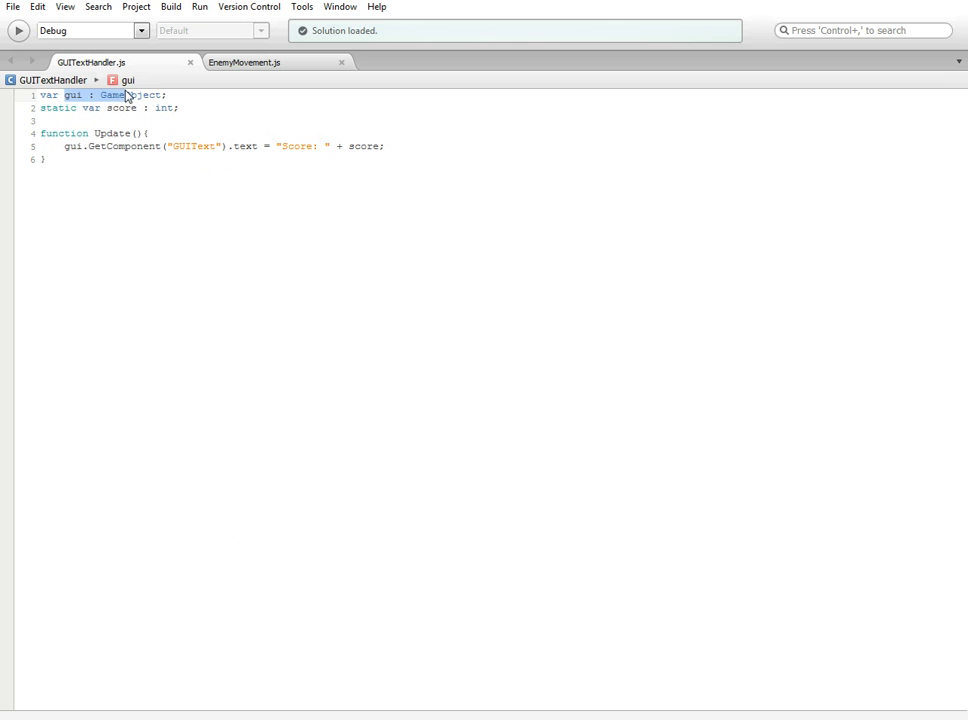
pyautogui.click(127, 95)
pyautogui.moveTo(229, 152); pyautogui.dragTo(253, 151)
pyautogui.click(251, 153)
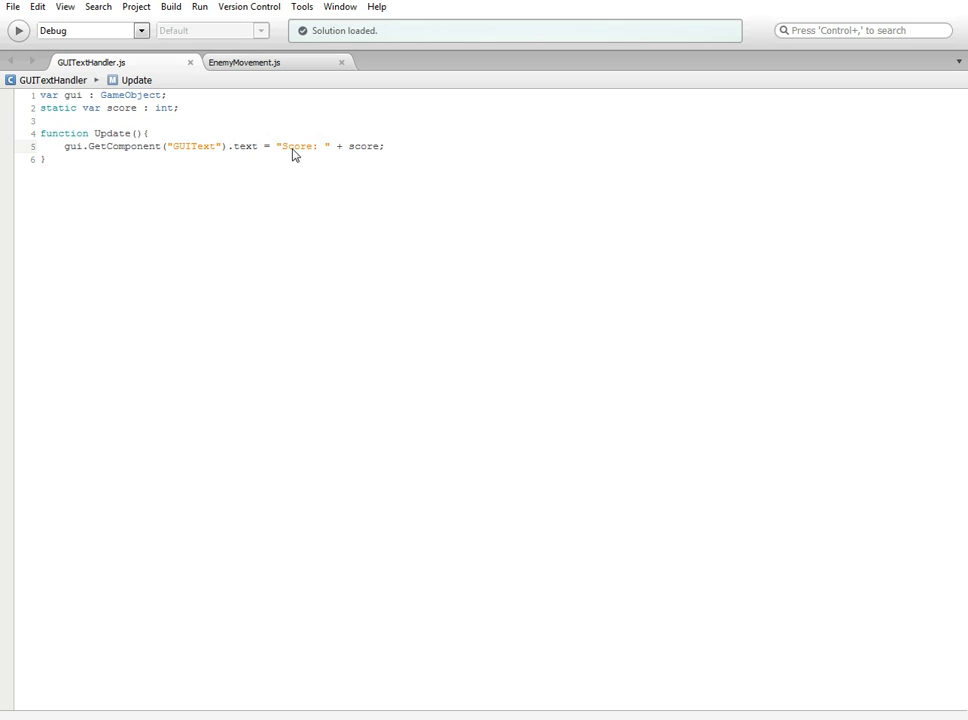
pyautogui.moveTo(287, 150); pyautogui.dragTo(333, 151)
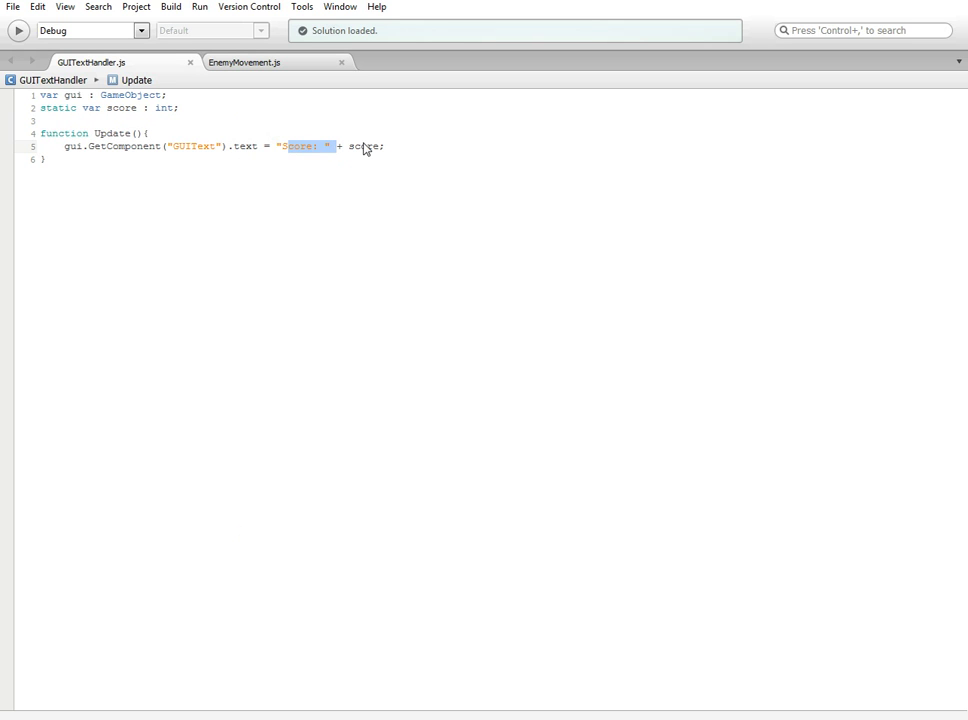
pyautogui.click(304, 150)
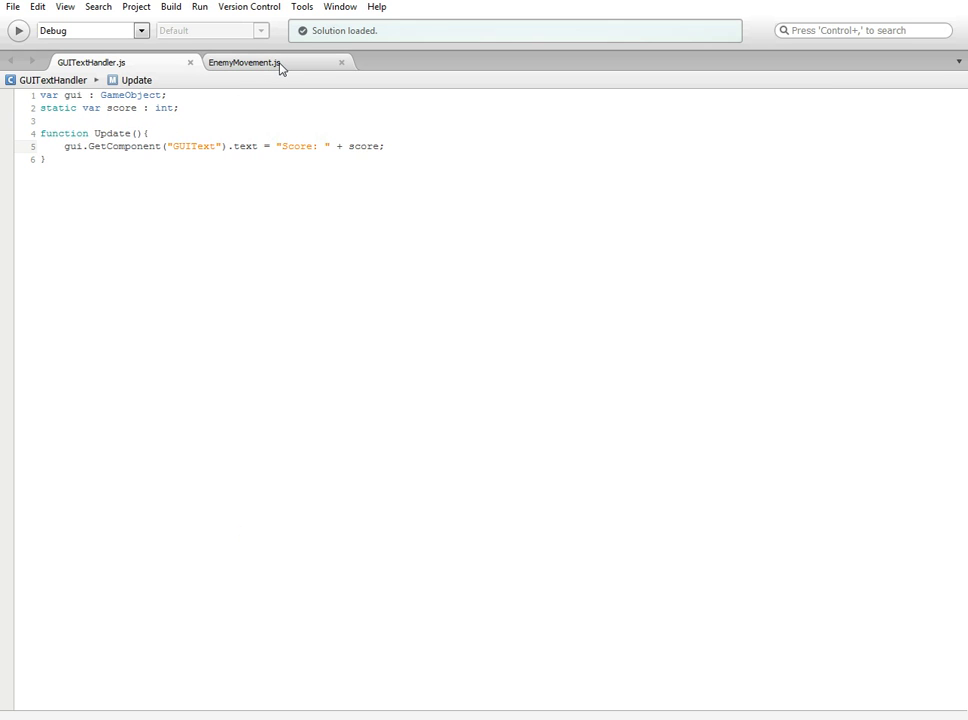
pyautogui.moveTo(62, 147); pyautogui.dragTo(417, 143)
pyautogui.press('End')
# Step: Switch to Unity and create an empty game object named GUITextHandler
pyautogui.hotkey('alt', 'Tab')
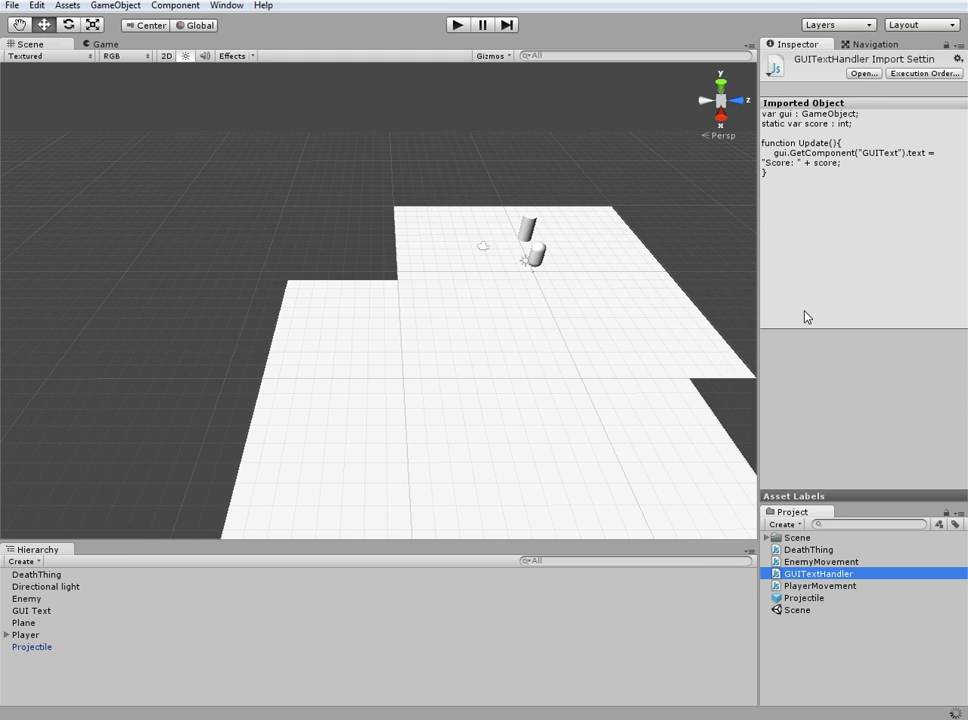
pyautogui.click(118, 6)
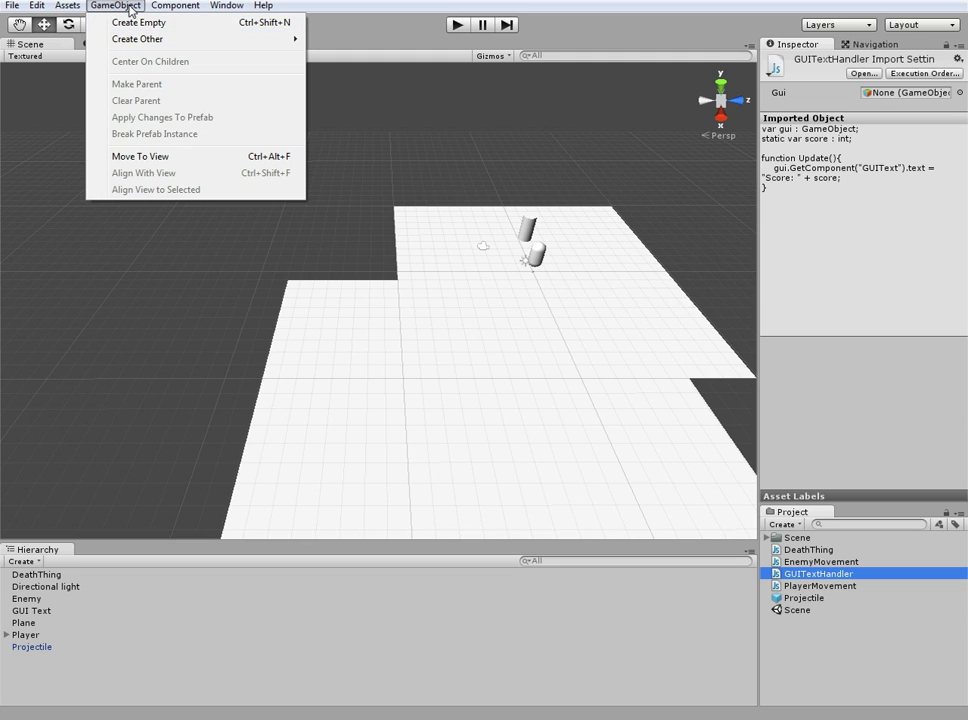
pyautogui.click(139, 23)
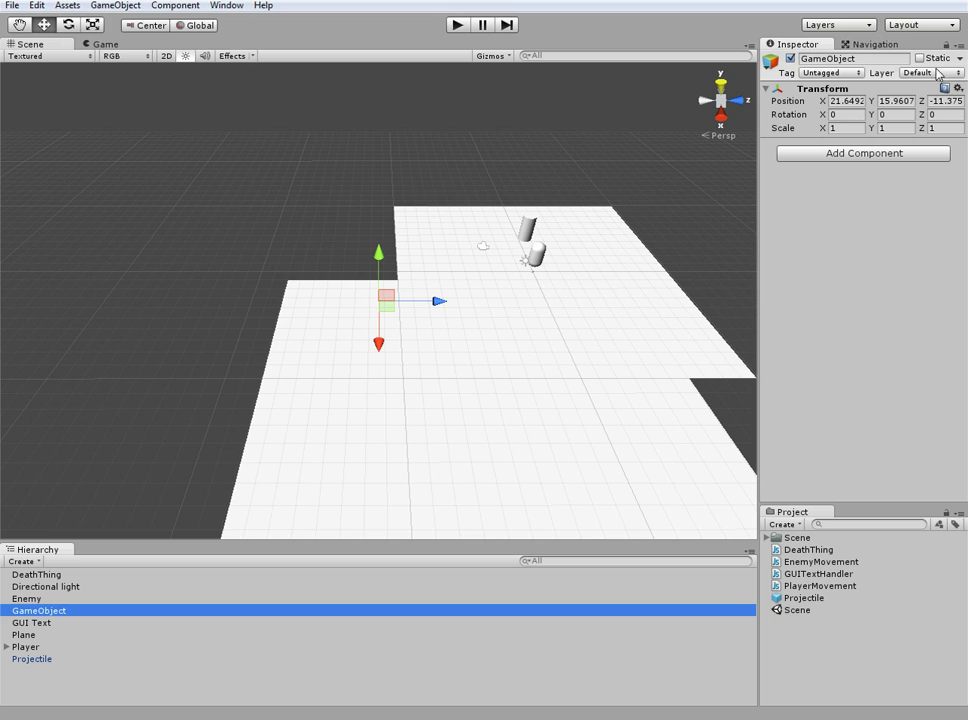
pyautogui.click(840, 58)
pyautogui.write('G')
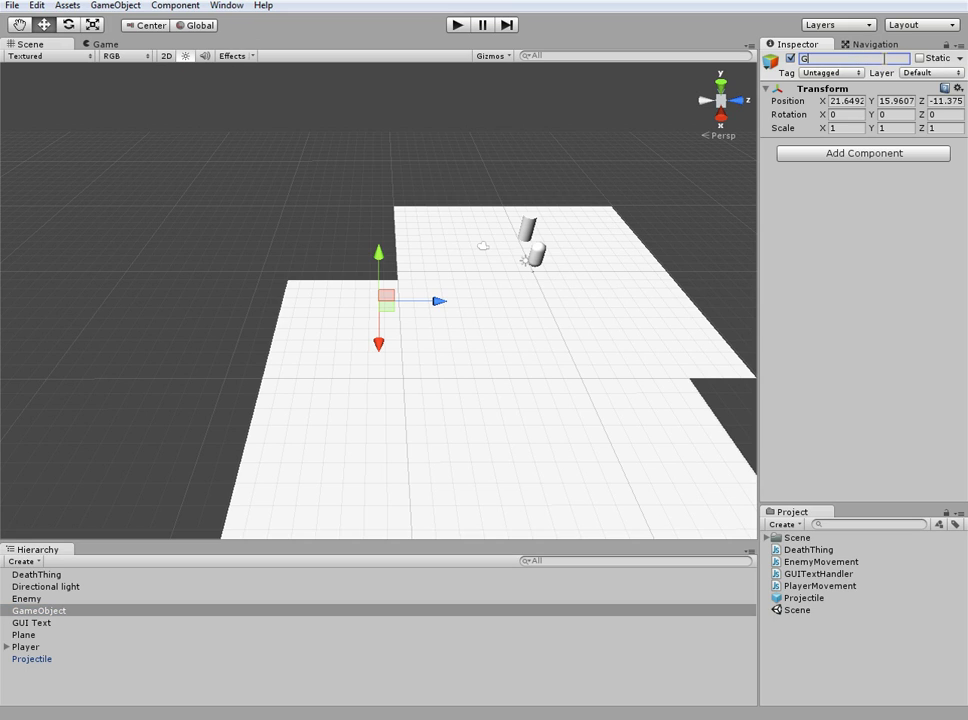
pyautogui.write('UITEHandler')
# Step: Set the GUITextHandler object's position to X 0, Y 0, Z 0
pyautogui.click(850, 101)
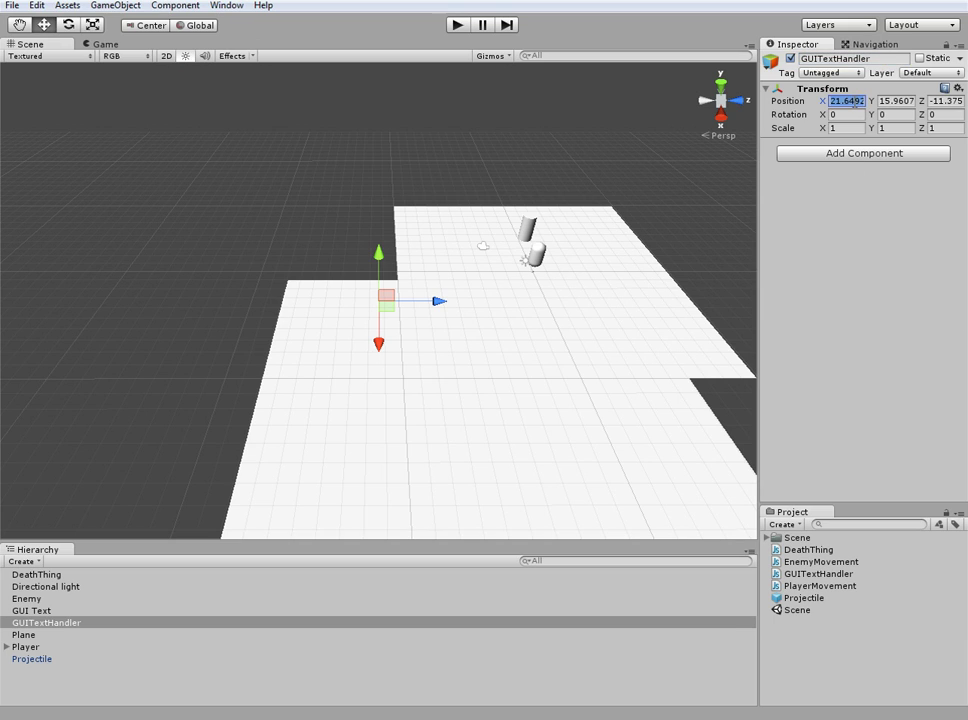
pyautogui.write('0')
pyautogui.press('Tab')
pyautogui.write('0')
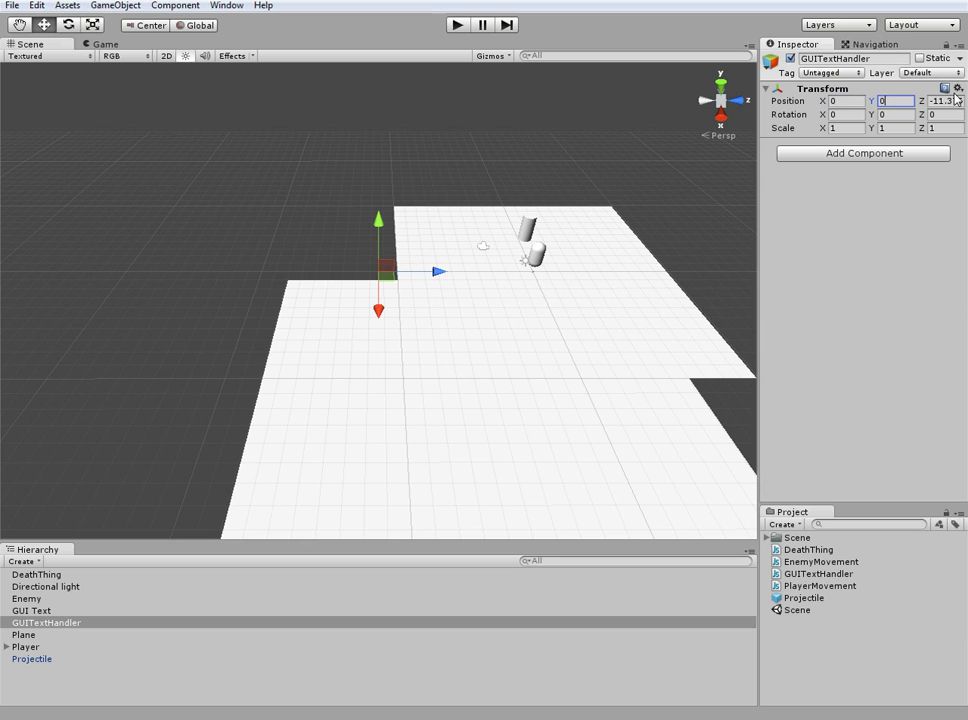
pyautogui.press('Tab')
pyautogui.write('0')
pyautogui.press('Return')
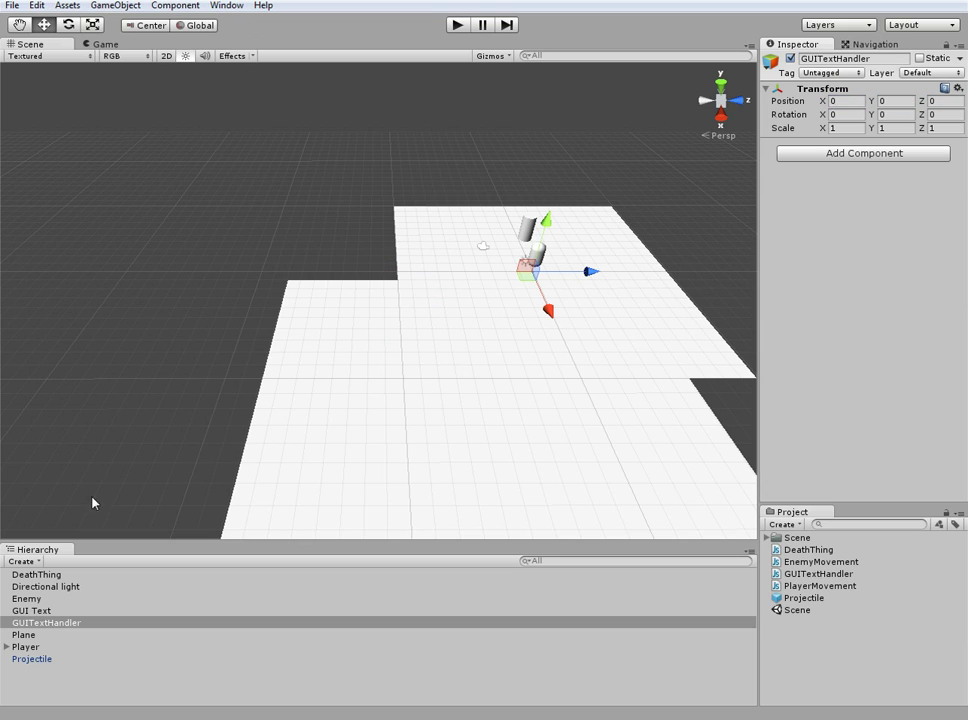
# Step: Attach the GUITextHandler script to the GUITextHandler object and assign the GUI Text object to its Gui variable
pyautogui.click(90, 624)
pyautogui.moveTo(805, 576); pyautogui.dragTo(806, 295)
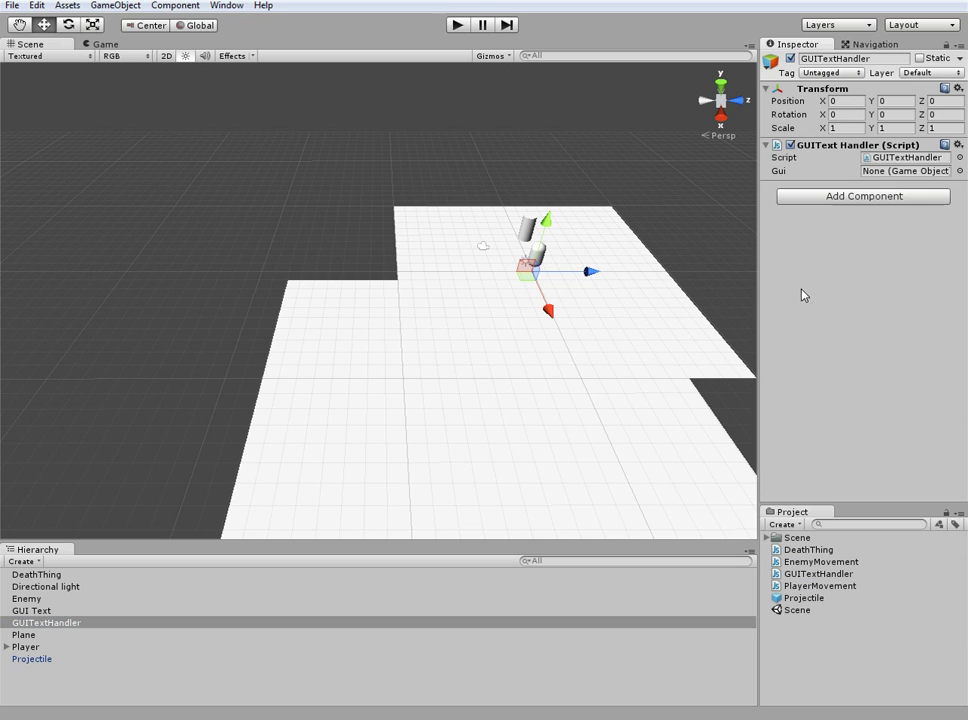
pyautogui.click(37, 612)
pyautogui.click(38, 623)
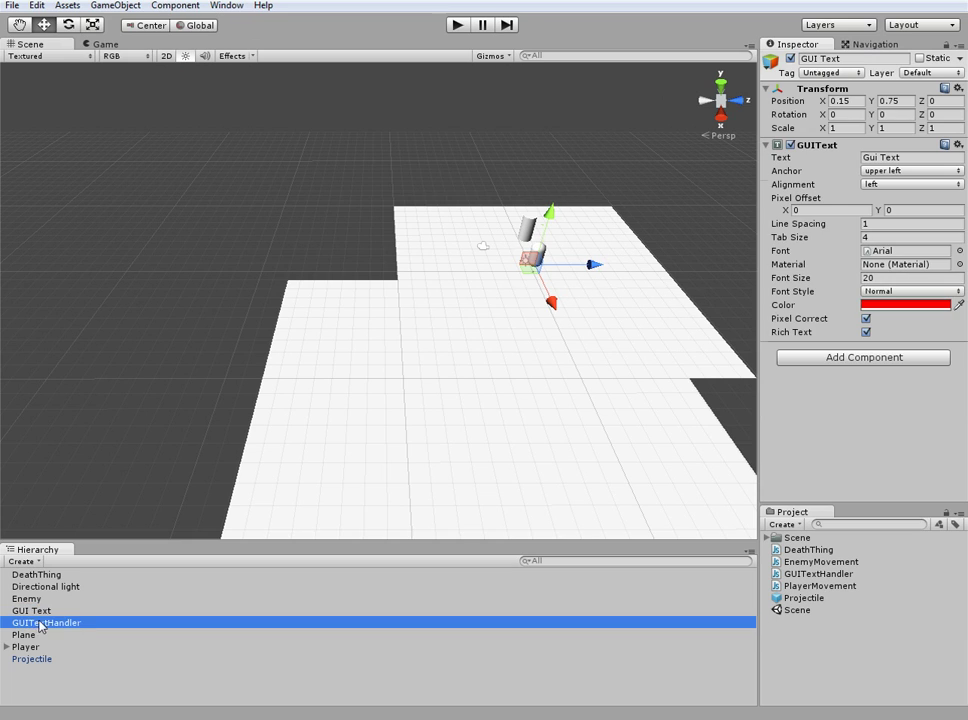
pyautogui.moveTo(38, 612); pyautogui.dragTo(890, 171)
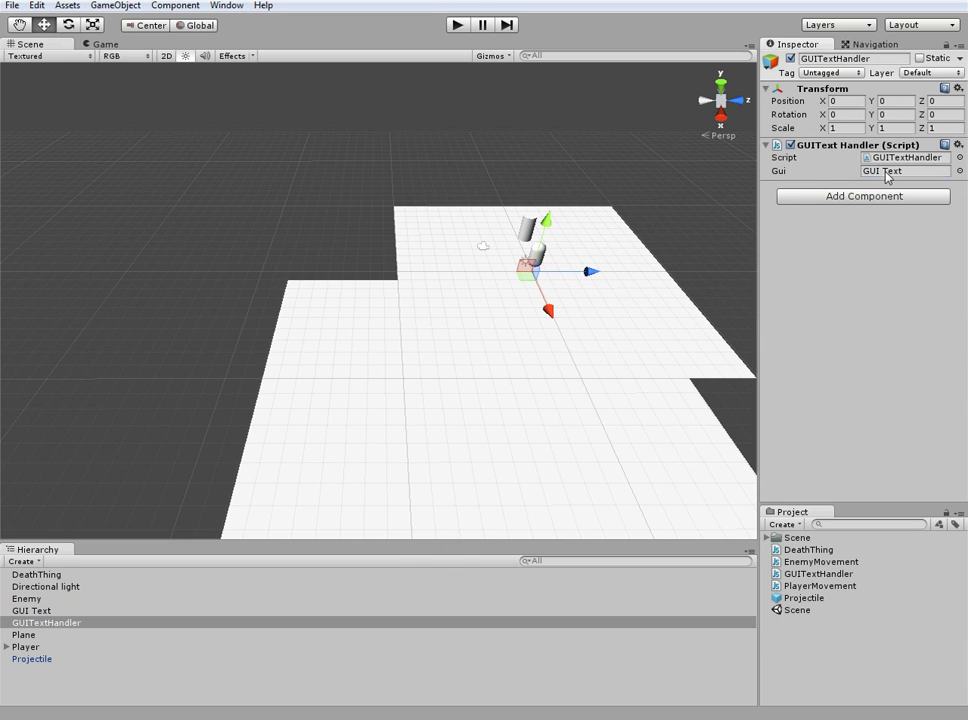
# Step: Play-test the scene by moving the player and shooting the enemy while watching the score text, and stop the game
pyautogui.click(460, 26)
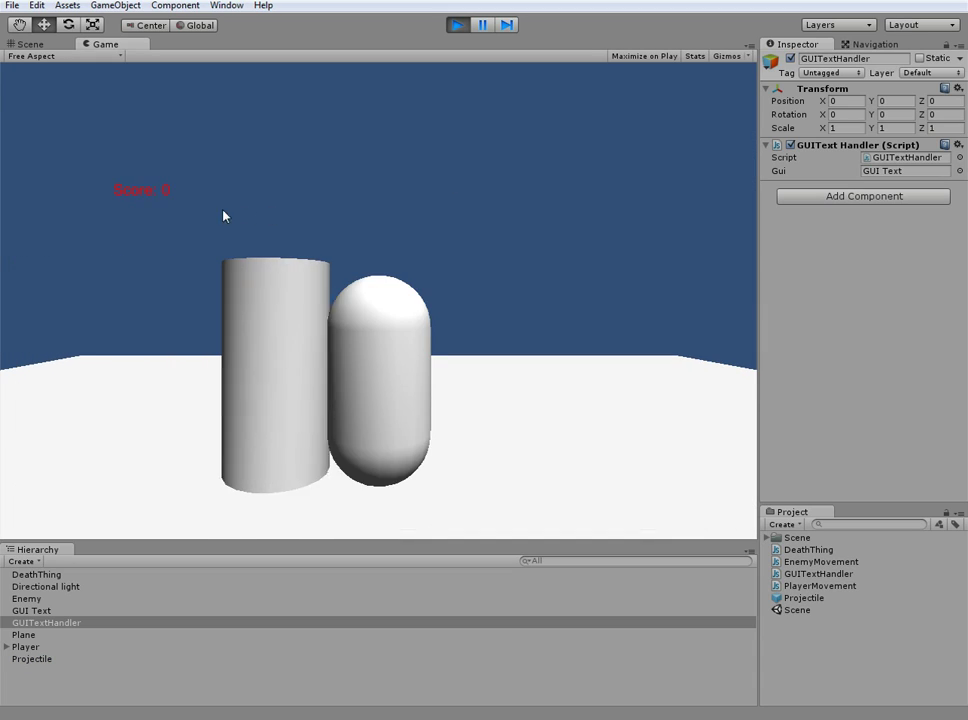
pyautogui.press('s')
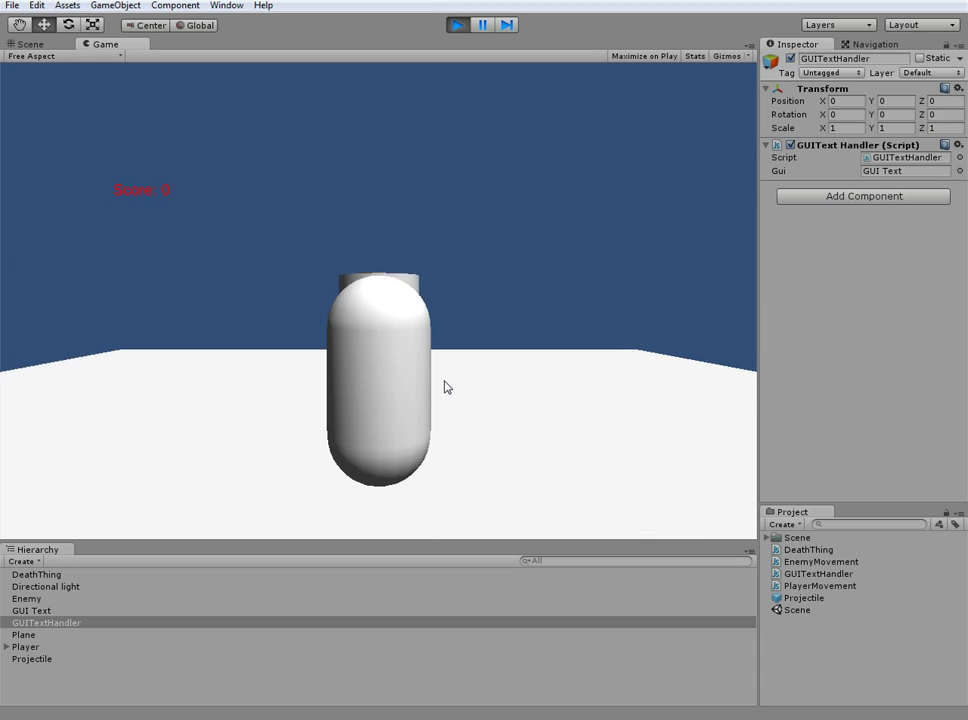
pyautogui.click(444, 384)
pyautogui.press('d')
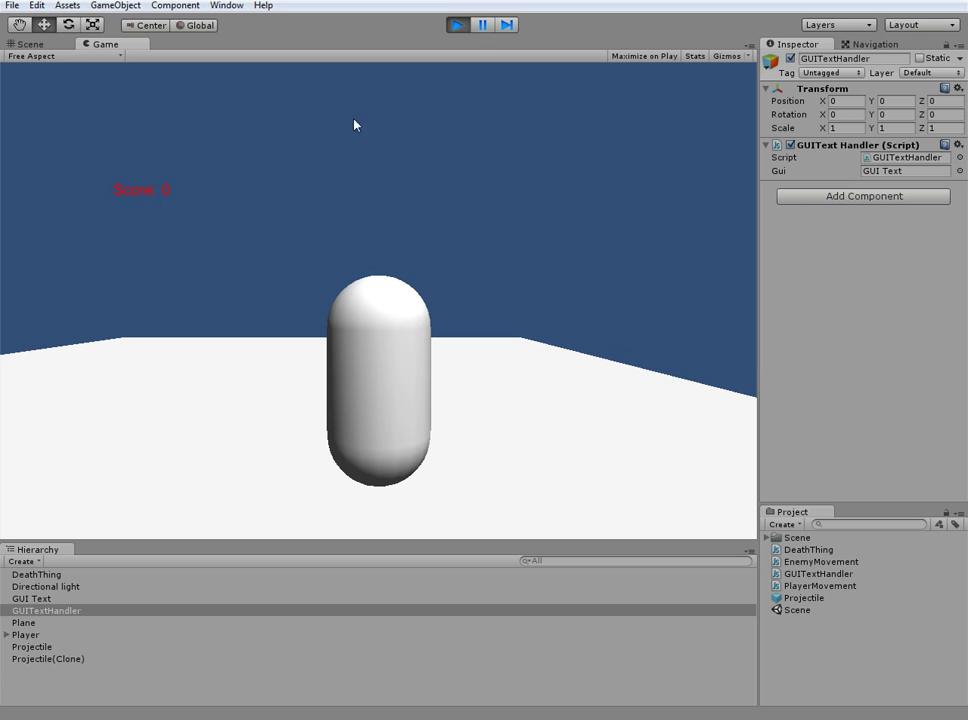
pyautogui.click(462, 26)
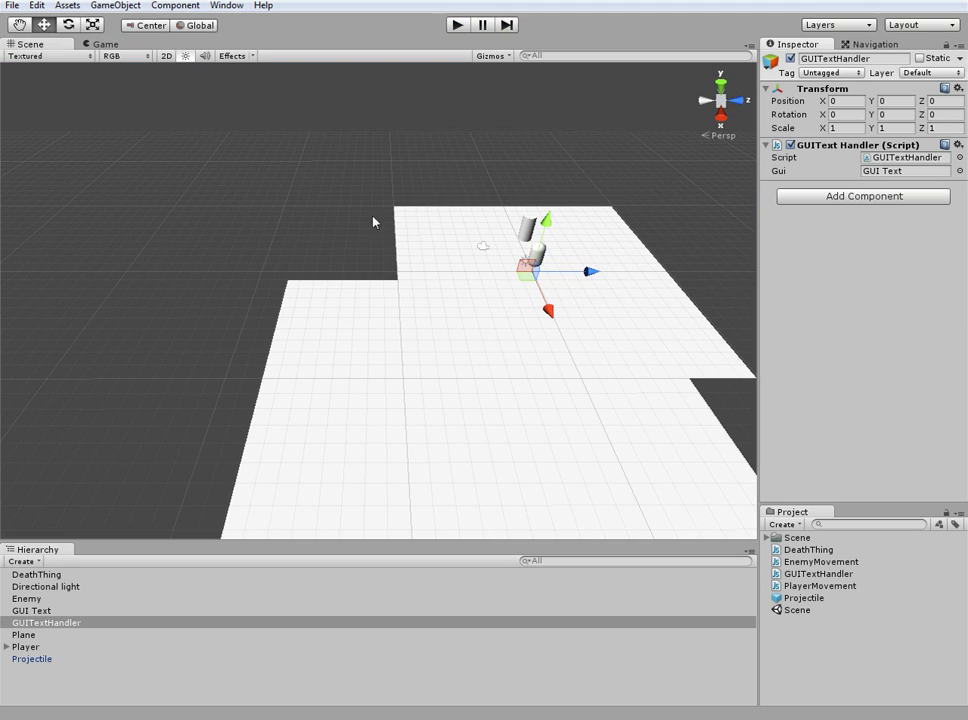
# Step: Switch to MonoDevelop, add GUITextHandler.score += 100; before Destroy(gameObject) in the death check of EnemyMovement.js, and save the script
pyautogui.hotkey('alt', 'Tab')
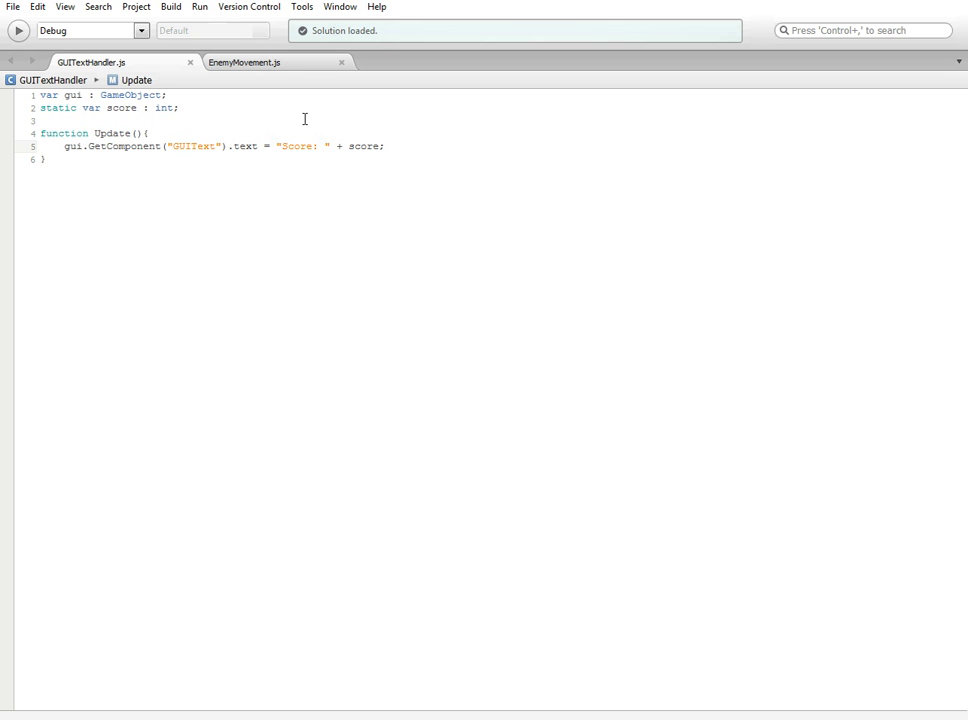
pyautogui.click(266, 63)
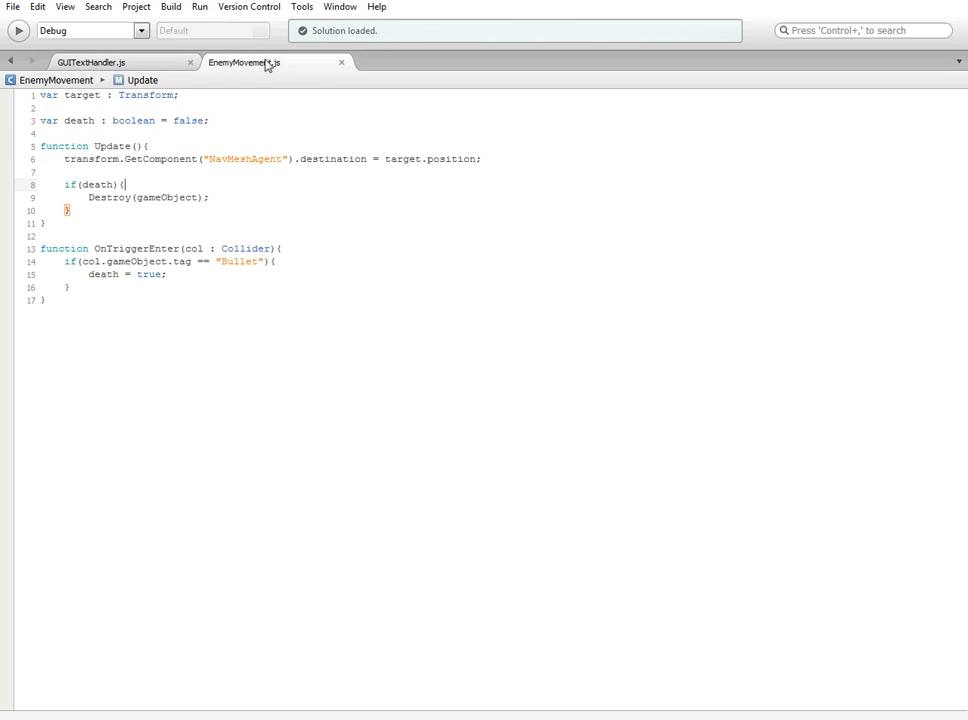
pyautogui.moveTo(65, 185); pyautogui.dragTo(76, 211)
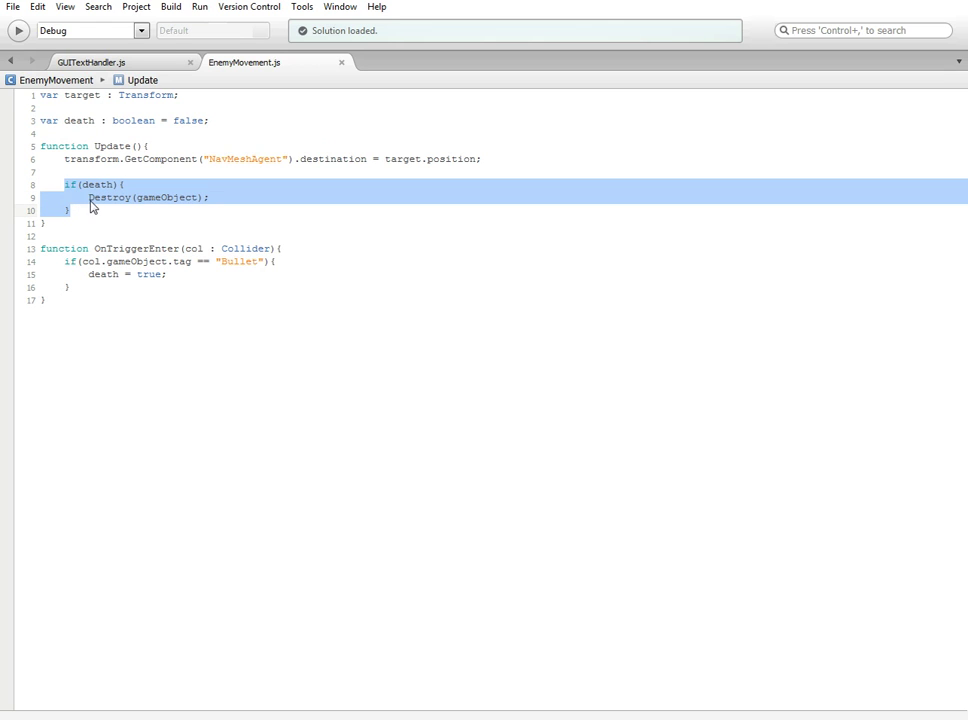
pyautogui.click(125, 200)
pyautogui.click(132, 191)
pyautogui.press('Return')
pyautogui.press('Return')
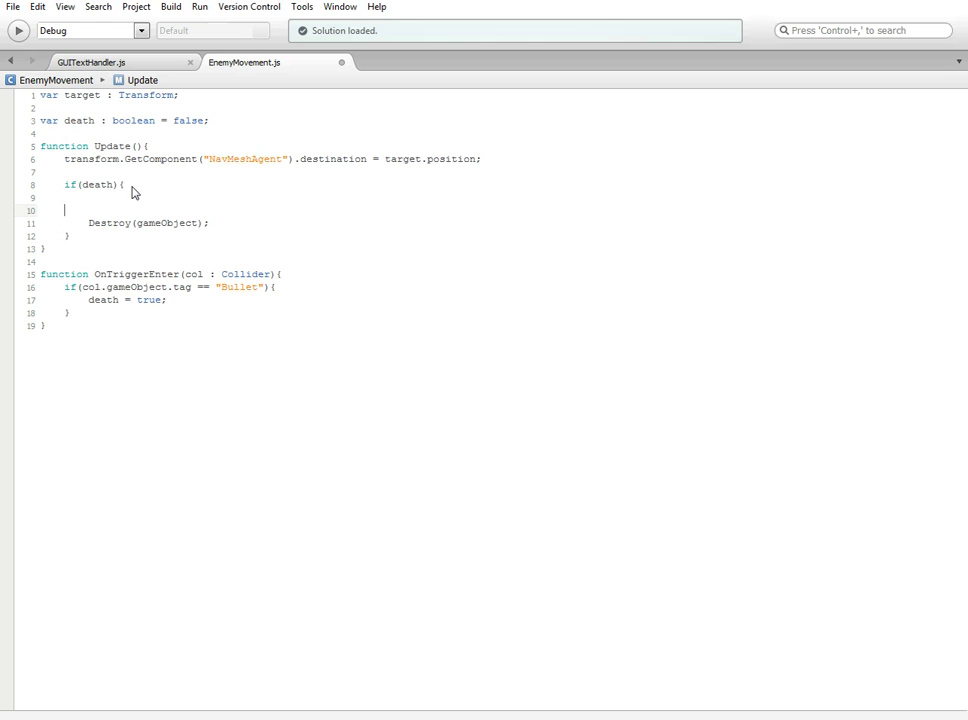
pyautogui.press('BackSpace')
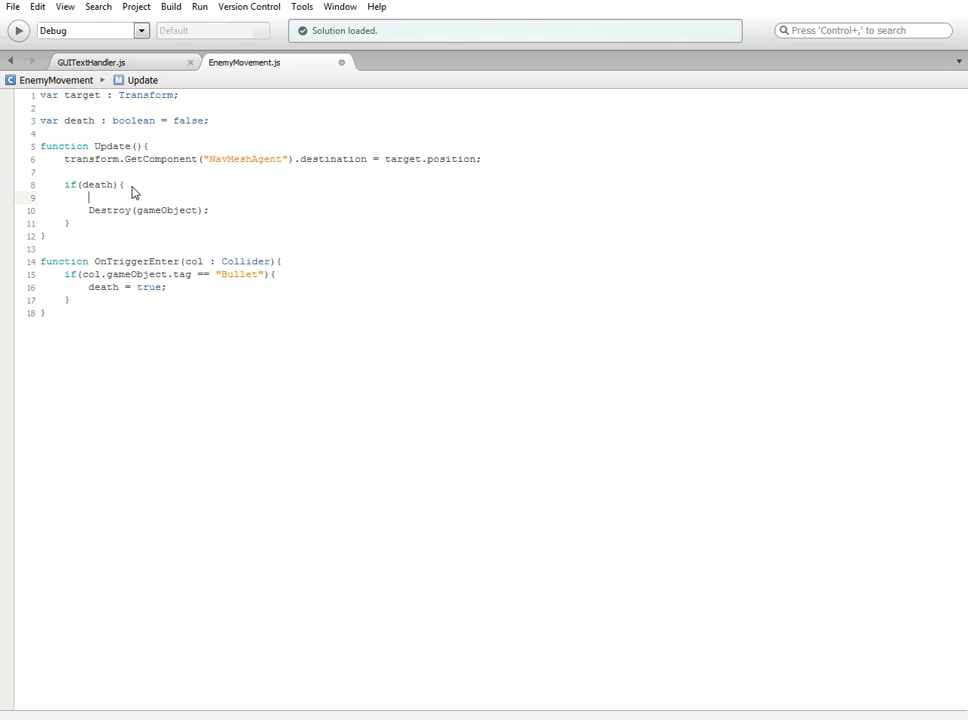
pyautogui.write('GUIText')
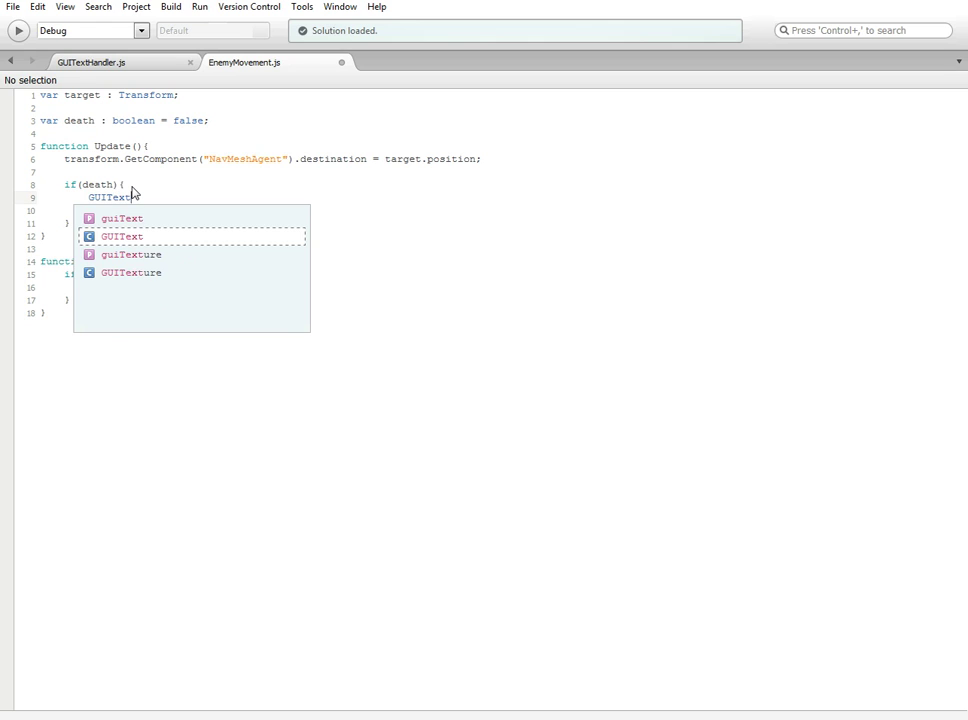
pyautogui.write('Handler')
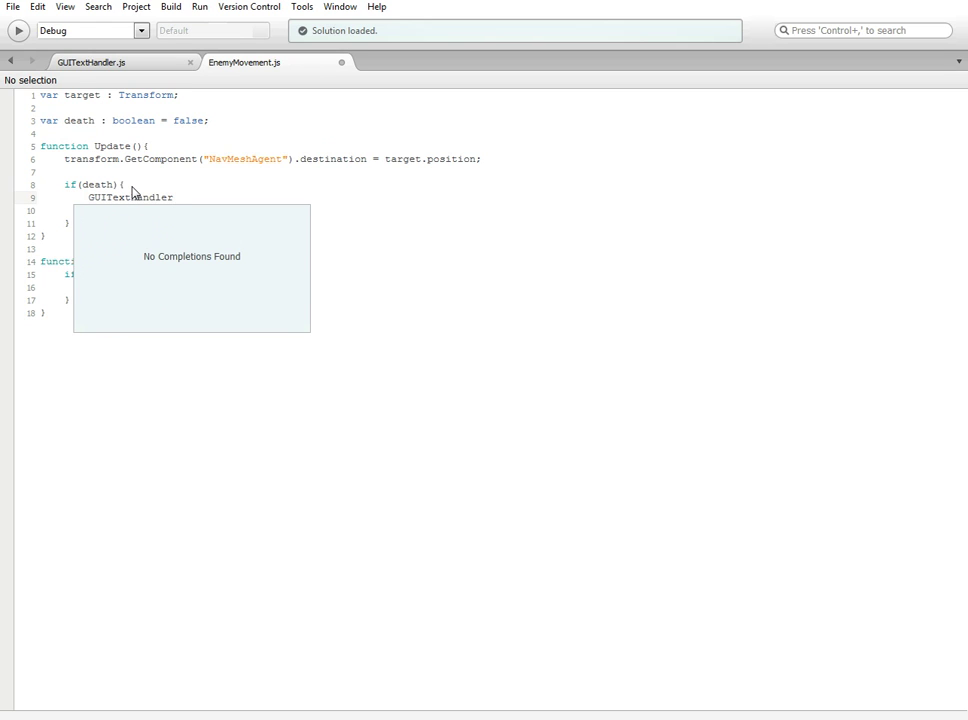
pyautogui.write('.score')
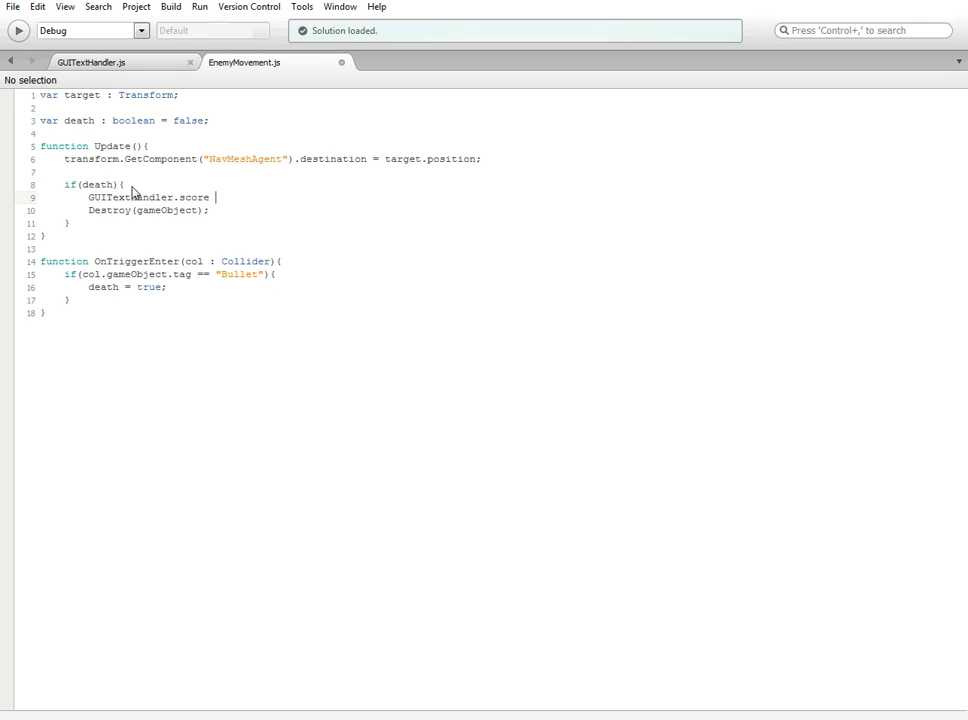
pyautogui.write(' += 100;')
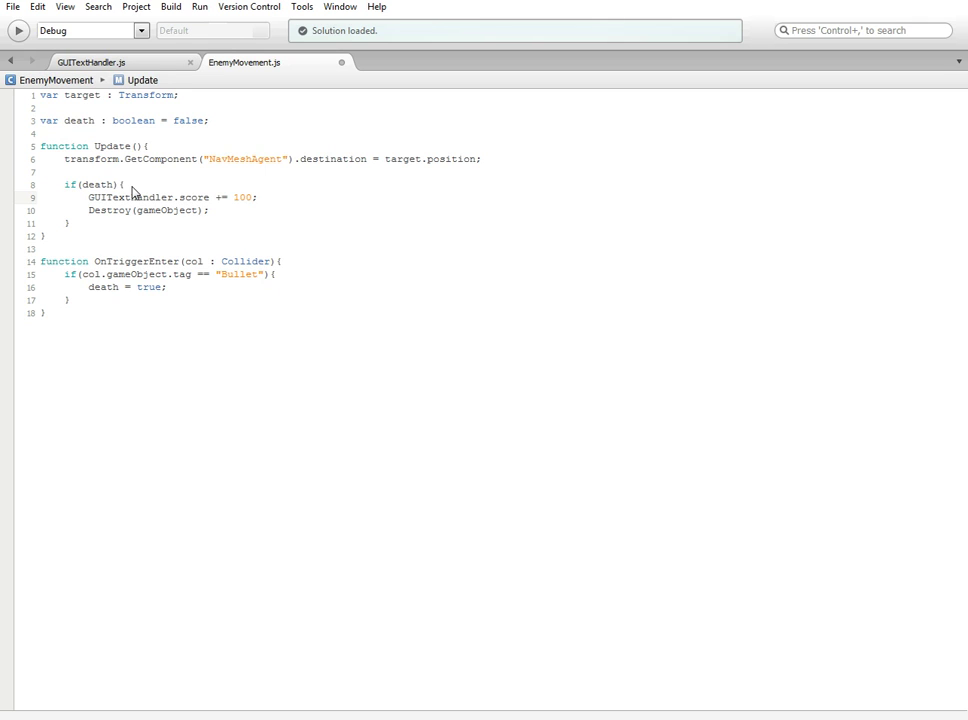
pyautogui.hotkey('ctrl', 's')
# Step: Compare the score increment line in EnemyMovement.js with the static score variable declared in GUITextHandler.js
pyautogui.moveTo(89, 199); pyautogui.dragTo(205, 205)
pyautogui.click(197, 200)
pyautogui.click(100, 62)
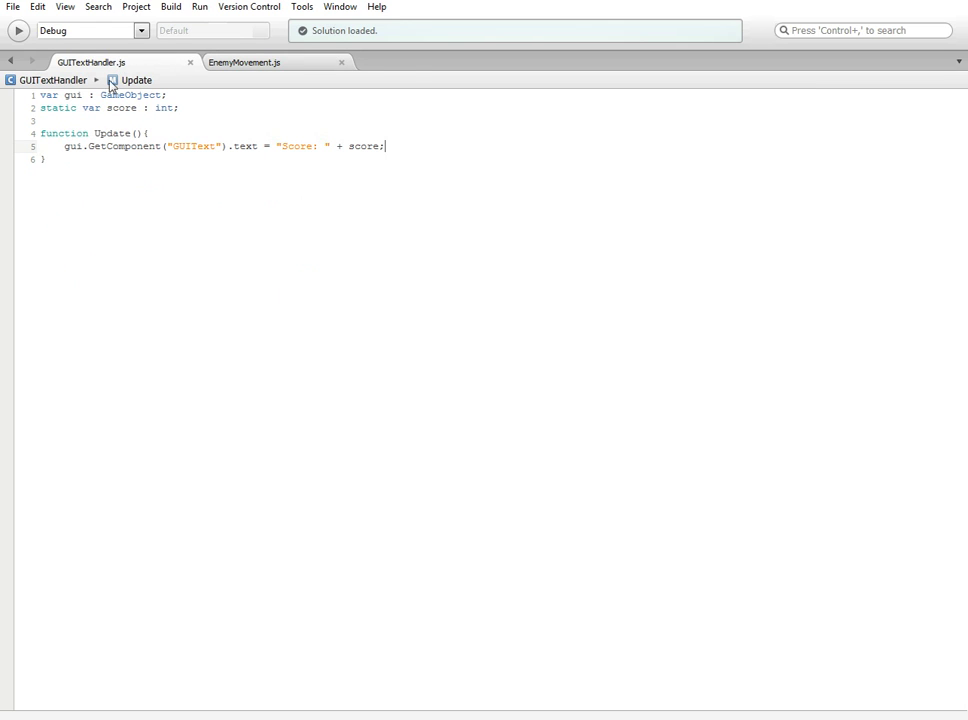
pyautogui.moveTo(71, 109); pyautogui.dragTo(130, 112)
pyautogui.click(130, 112)
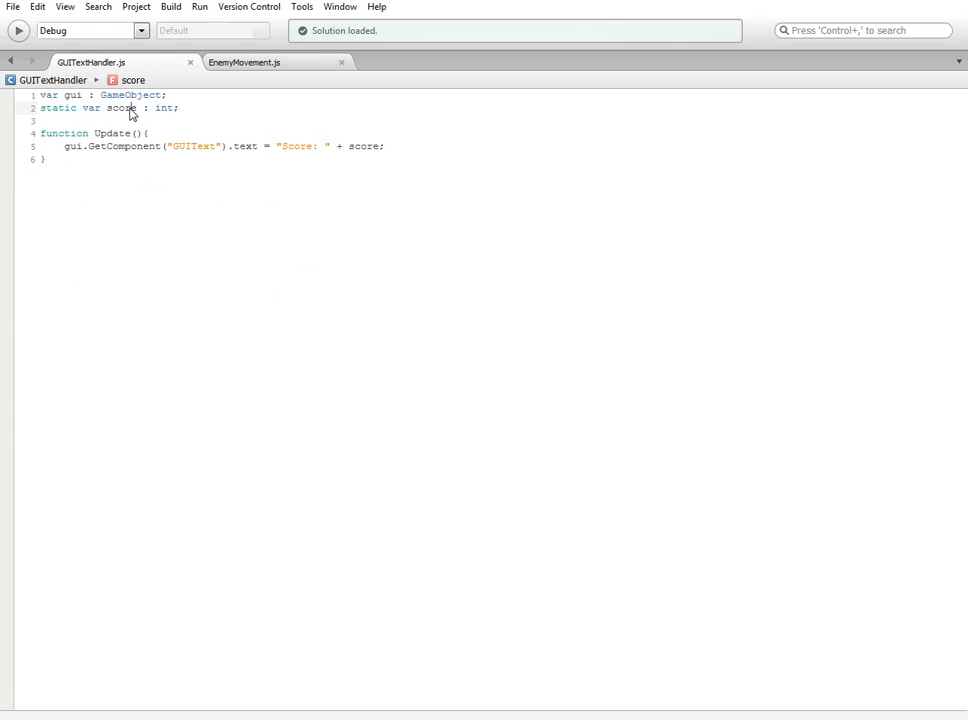
pyautogui.click(246, 62)
pyautogui.moveTo(112, 198); pyautogui.dragTo(236, 200)
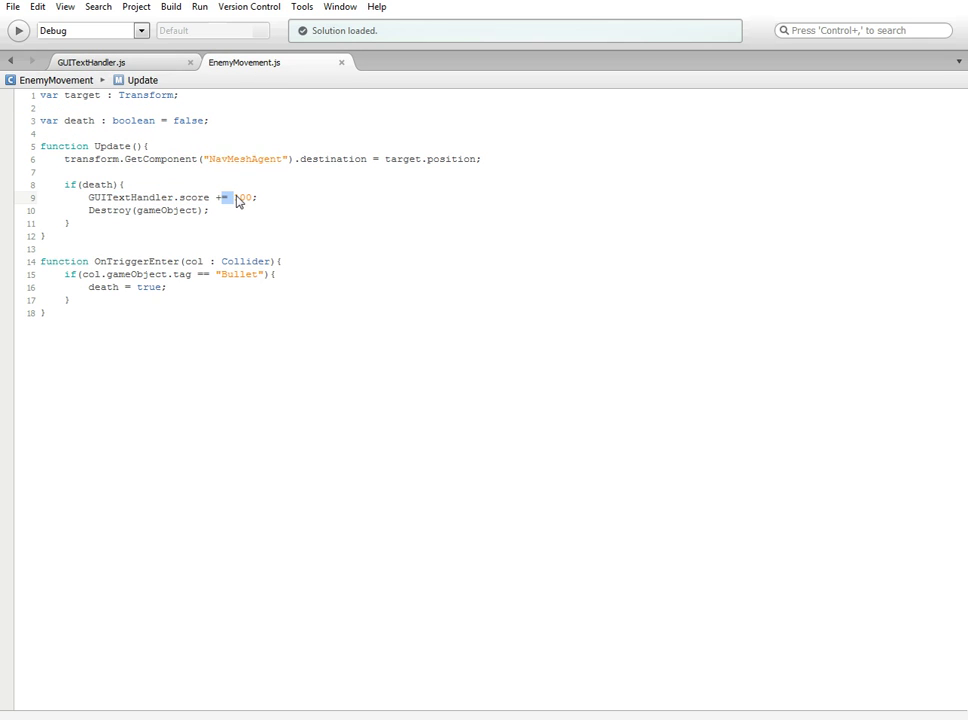
pyautogui.click(242, 252)
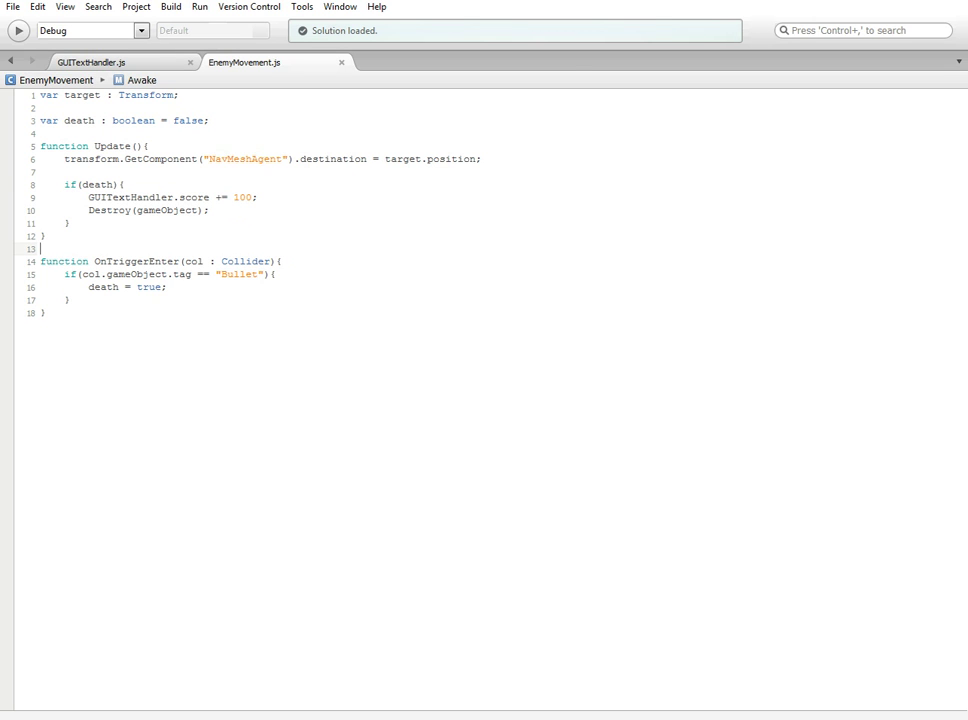
# Step: Switch to Unity, play-test the scene by shooting the enemy and moving the player while watching the score text, and stop the game
pyautogui.hotkey('alt', 'Tab')
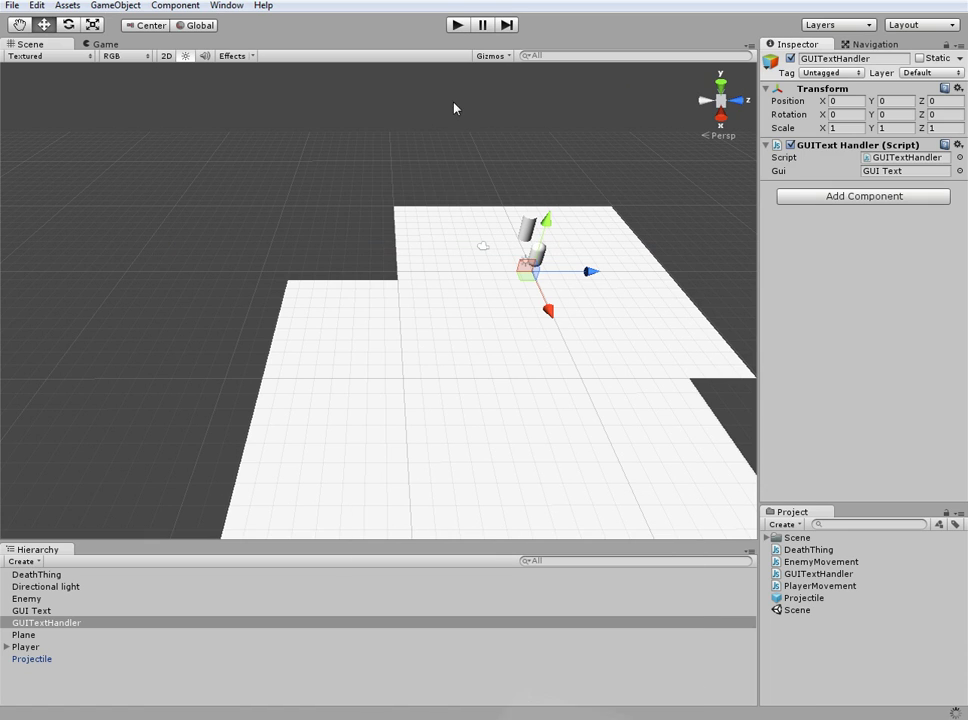
pyautogui.click(459, 27)
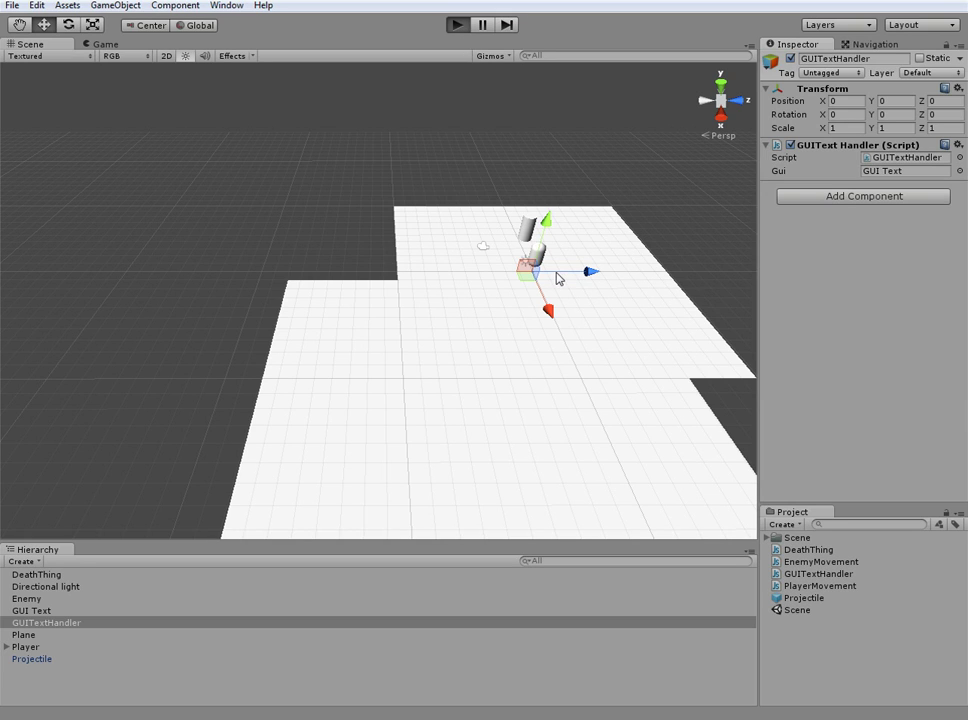
pyautogui.press('s')
pyautogui.click(551, 288)
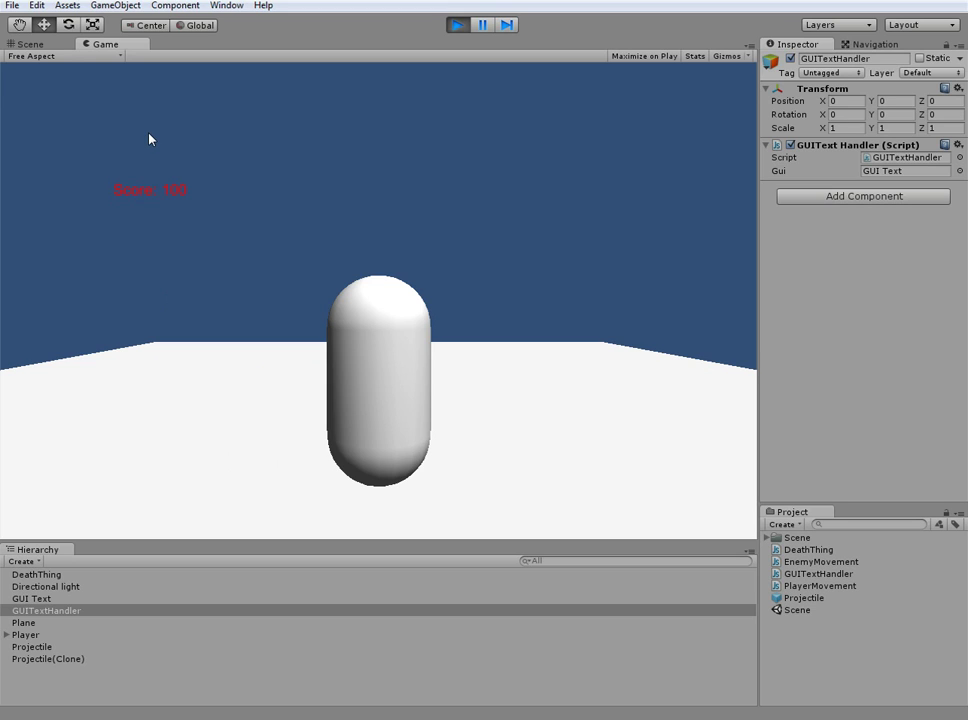
pyautogui.press('d')
pyautogui.press('w')
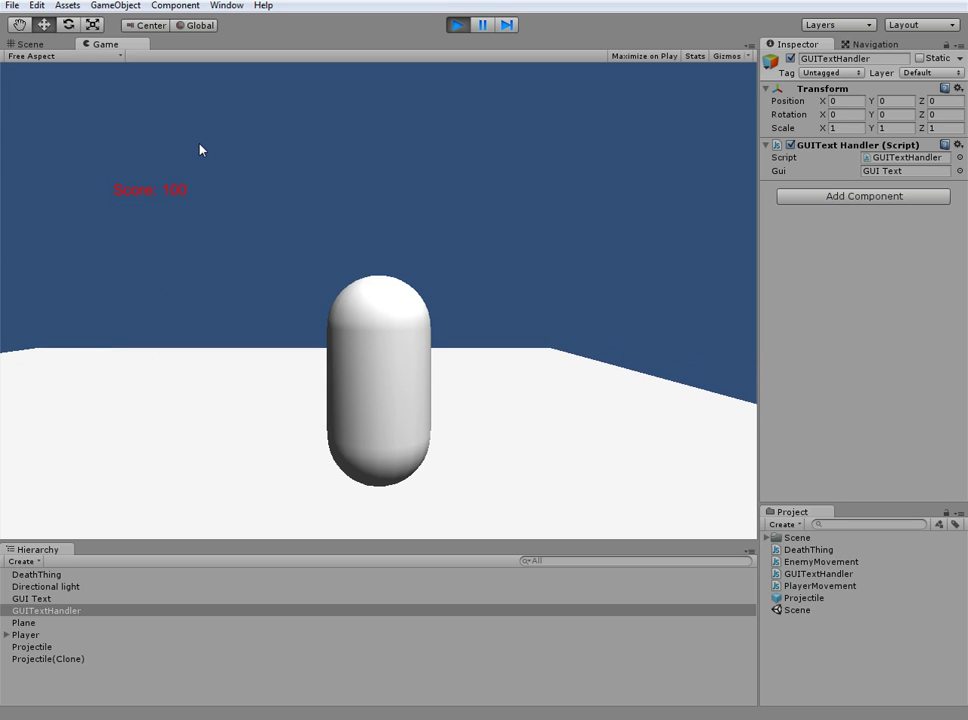
pyautogui.press('a')
pyautogui.press('s')
pyautogui.press('d')
pyautogui.press('w')
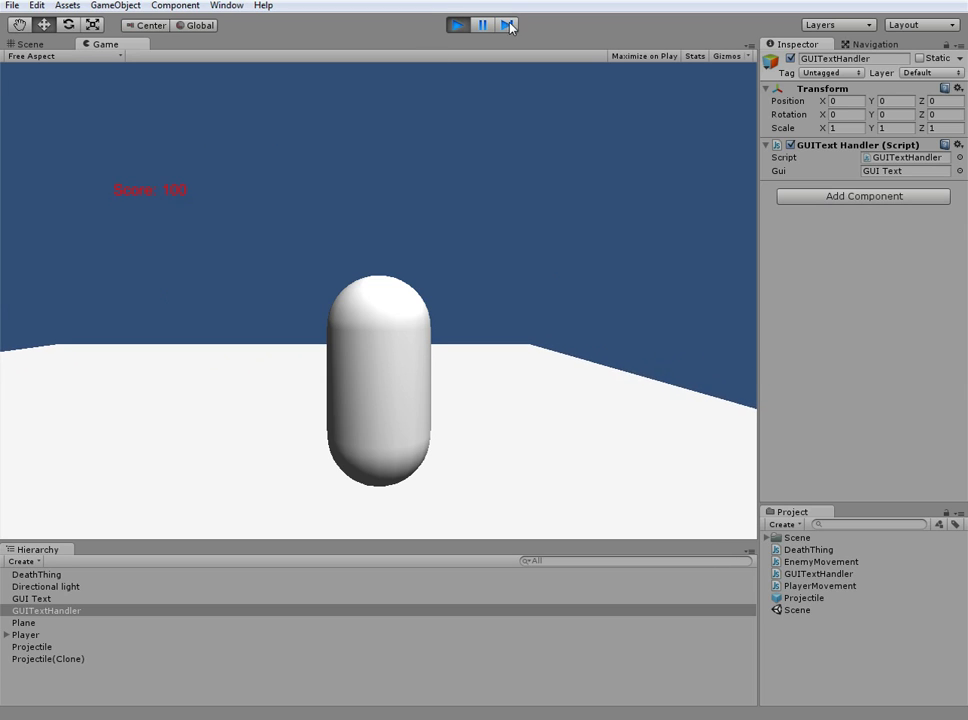
pyautogui.click(457, 26)
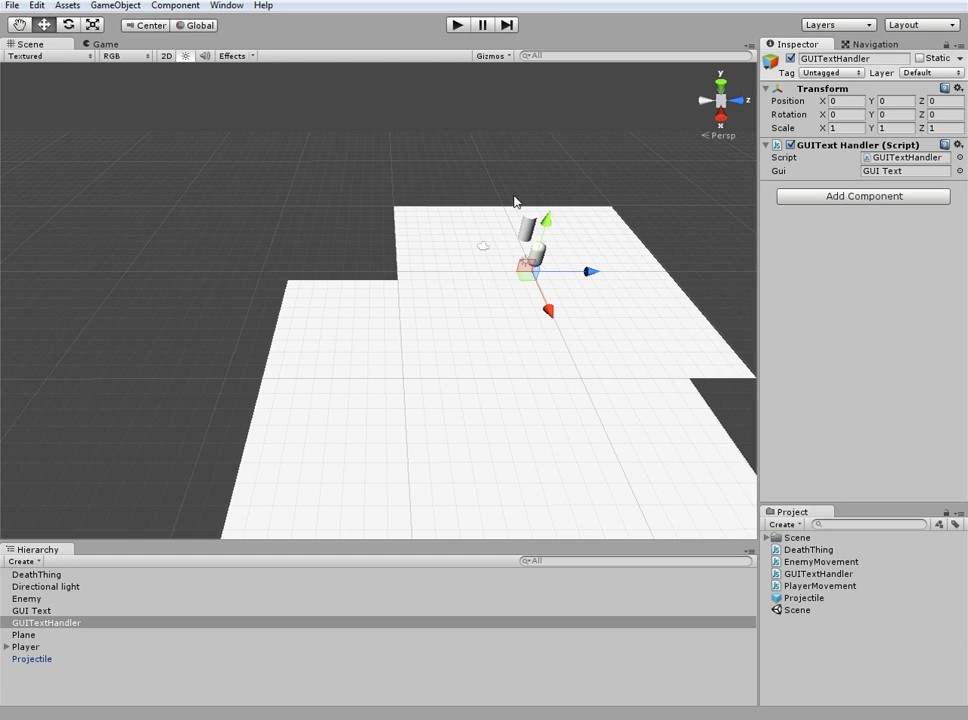
# Step: Duplicate the Enemy cylinder three times and spread the copies around the player, placing the first copy at Z about 4.5
pyautogui.click(534, 230)
pyautogui.keyDown('alt'); pyautogui.moveTo(538, 155); pyautogui.dragTo(296, 162); pyautogui.keyUp('alt')
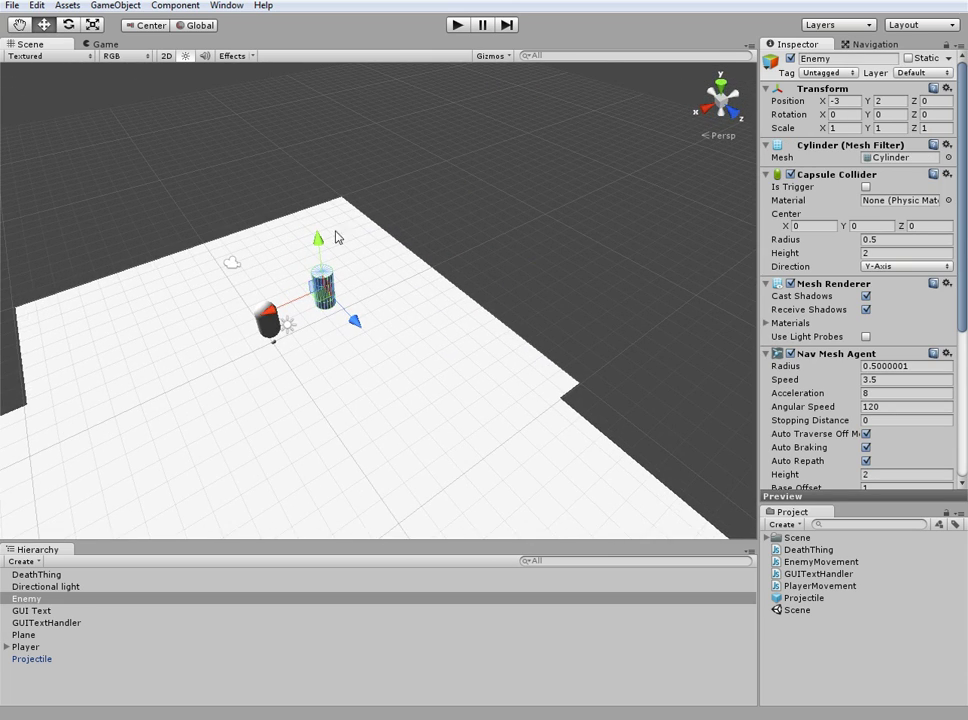
pyautogui.hotkey('ctrl', 'd')
pyautogui.moveTo(356, 325); pyautogui.dragTo(421, 361)
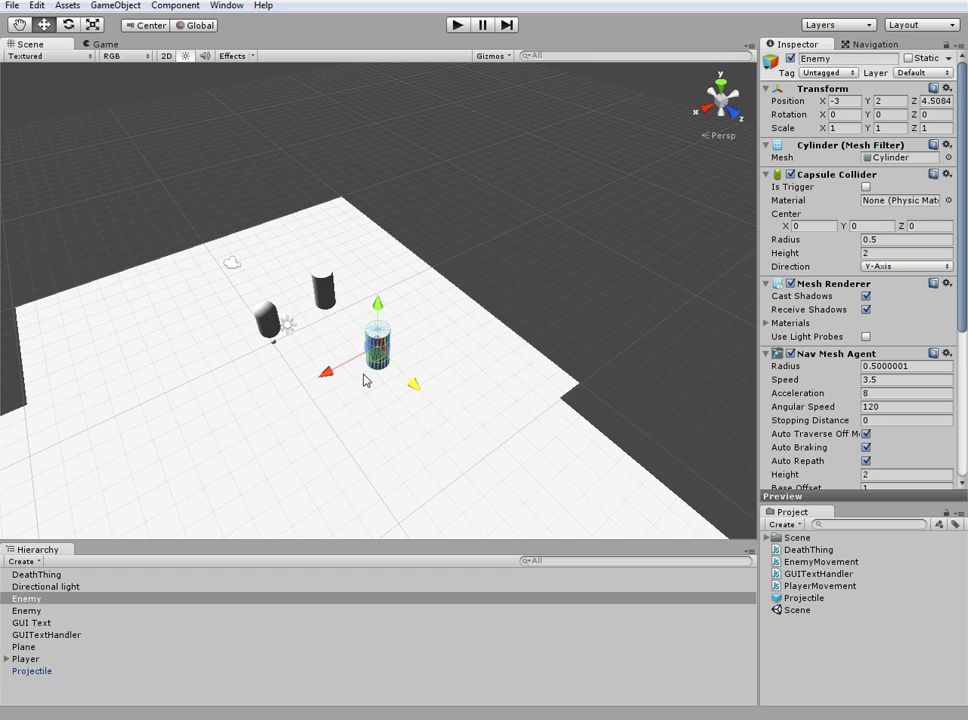
pyautogui.hotkey('ctrl', 'd')
pyautogui.moveTo(322, 378); pyautogui.dragTo(164, 266)
pyautogui.hotkey('ctrl', 'd')
# Step: Play-test the scene with four enemies, shooting them while watching the score text, and stop the game
pyautogui.hotkey('ctrl', 'p')
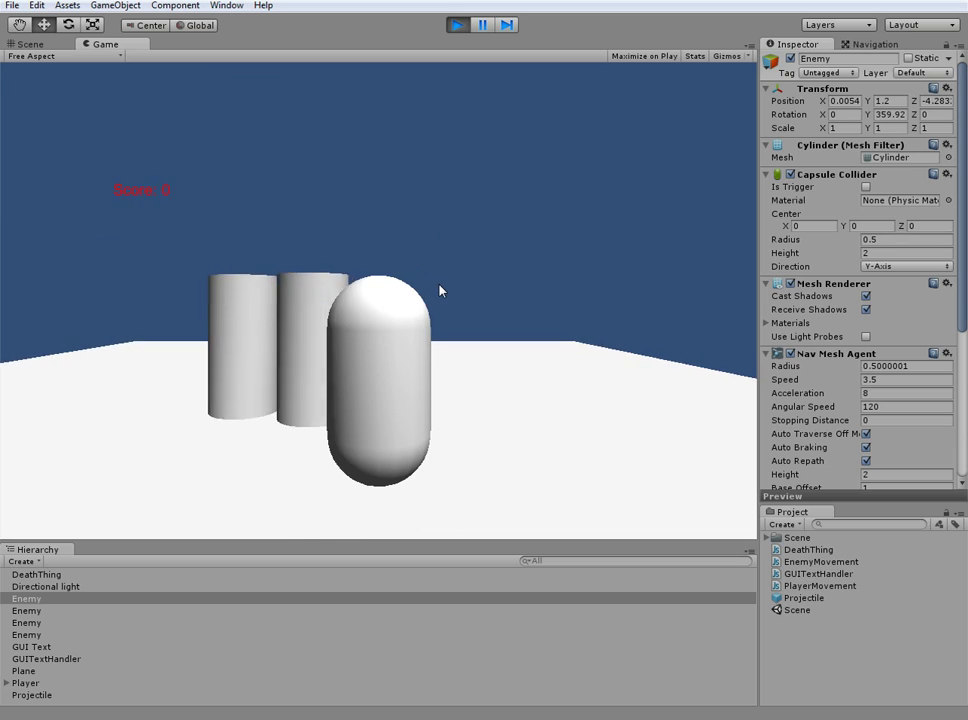
pyautogui.click(455, 303)
pyautogui.click(455, 303)
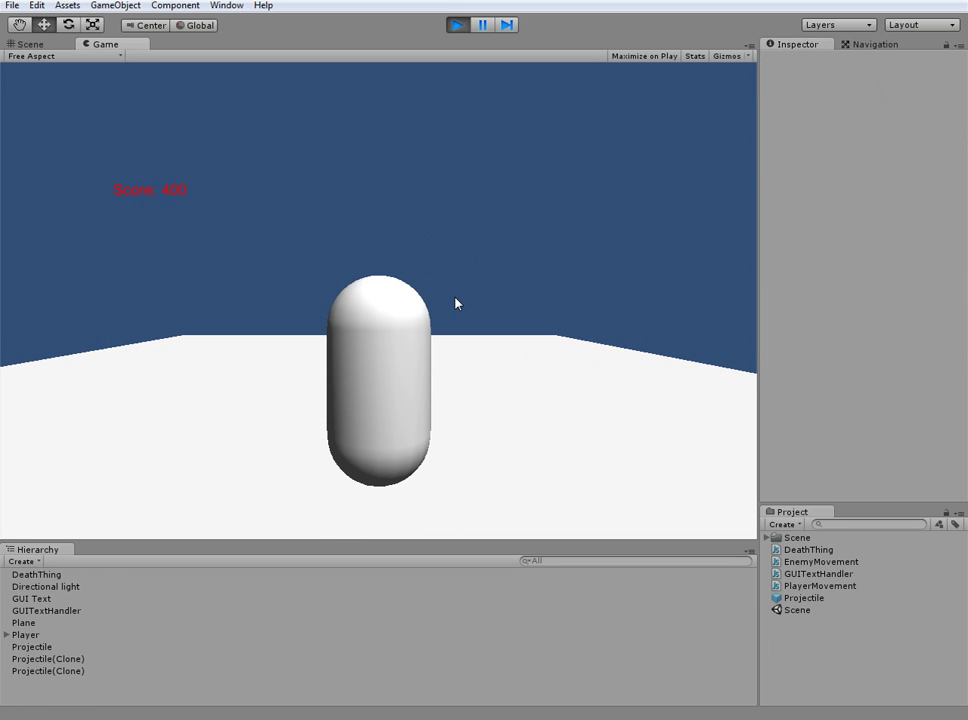
pyautogui.press('d')
pyautogui.press('w')
pyautogui.press('Left')
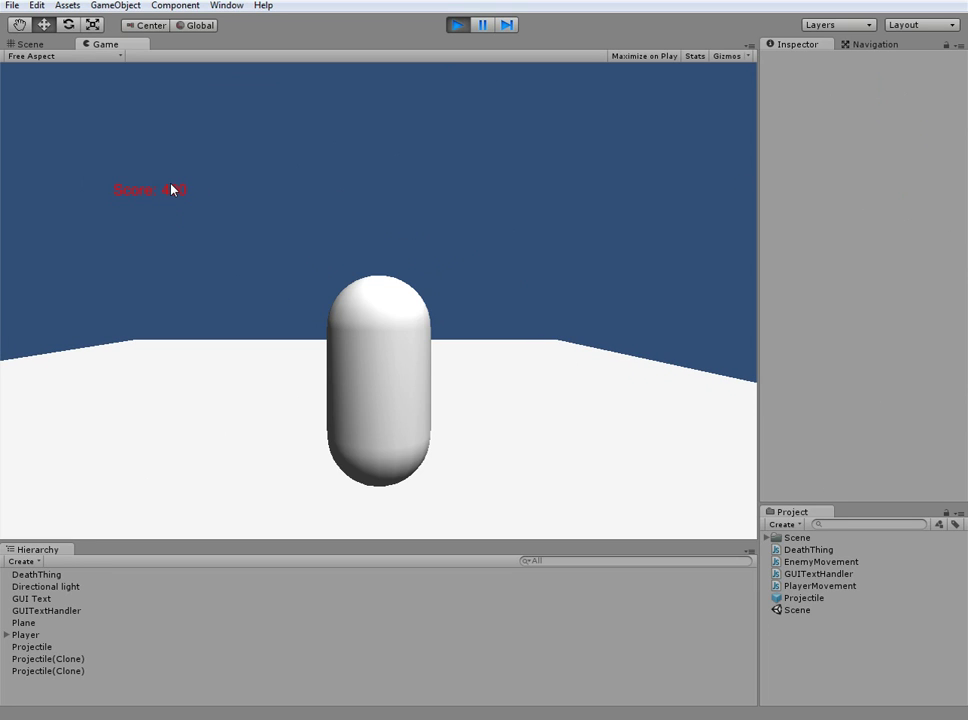
pyautogui.click(459, 25)
# Step: Review the Update function of GUITextHandler.js in MonoDevelop and check the placeholder GUI text in Unity's Game view
pyautogui.keyDown('alt'); pyautogui.moveTo(426, 222); pyautogui.dragTo(495, 207); pyautogui.keyUp('alt')
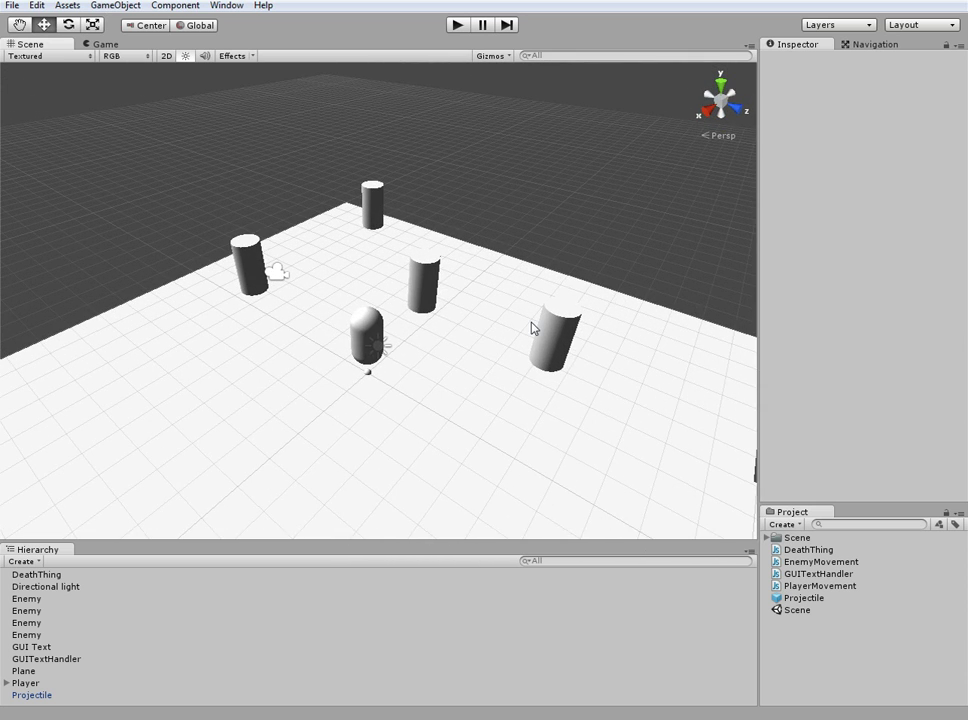
pyautogui.hotkey('alt', 'Tab')
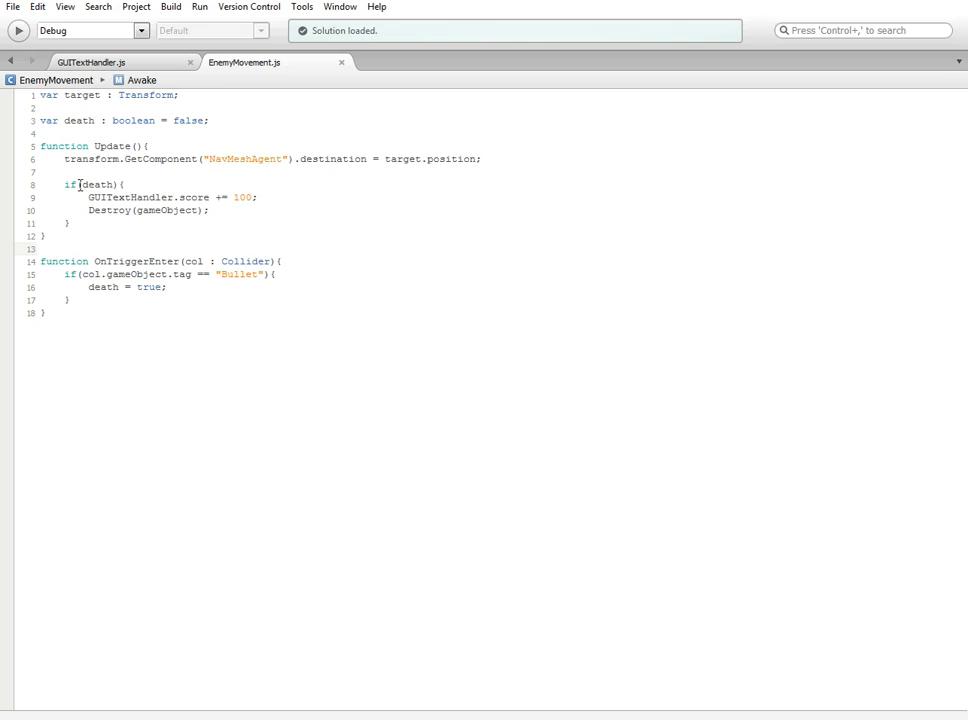
pyautogui.click(145, 64)
pyautogui.moveTo(76, 133); pyautogui.dragTo(131, 147)
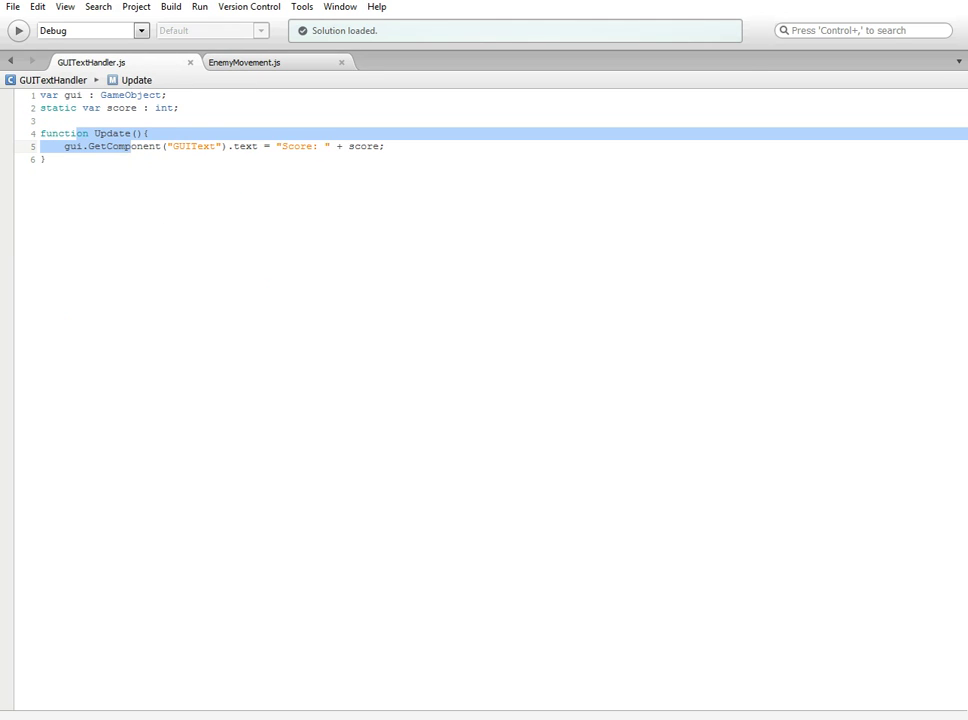
pyautogui.click(903, 3)
pyautogui.click(105, 44)
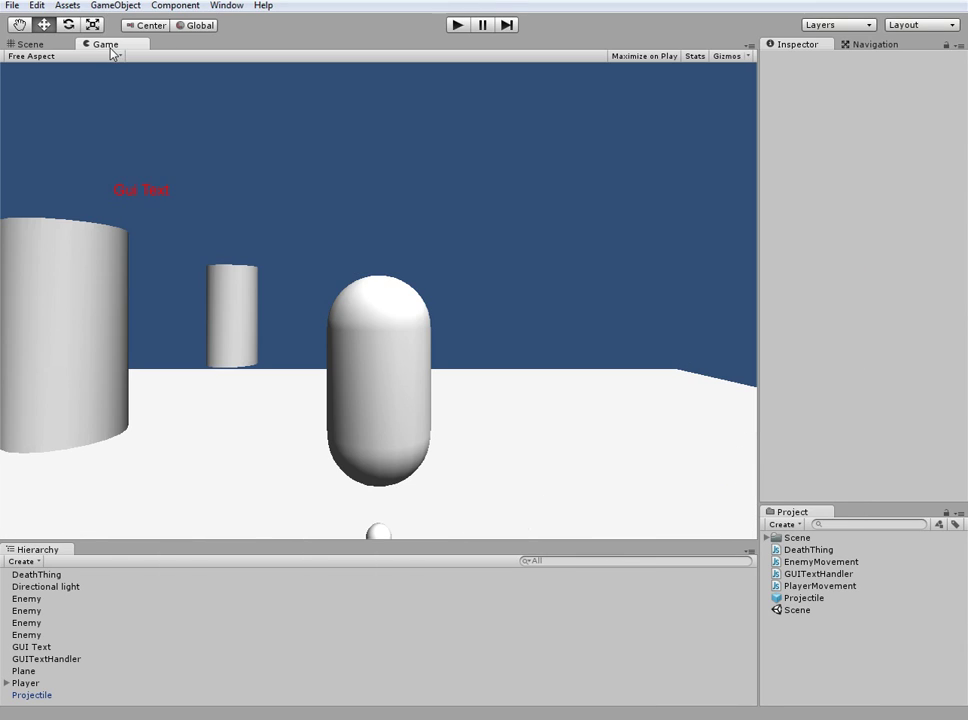
pyautogui.click(44, 44)
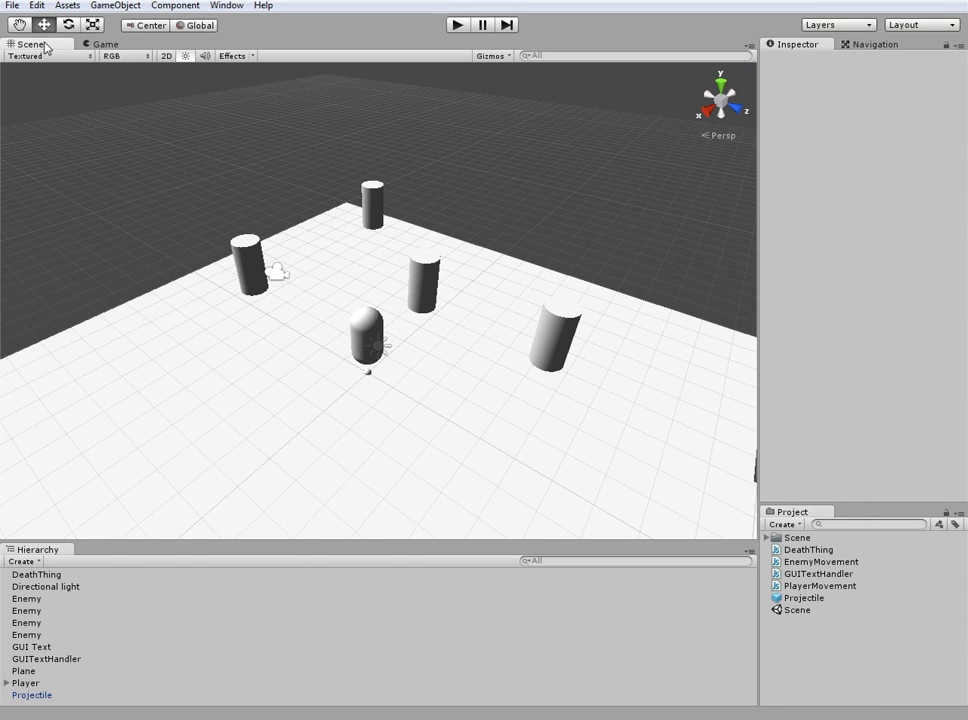
# Step: Switch back to MonoDevelop and examine how the Update function in GUITextHandler.js writes the score to the GUI text
pyautogui.click(600, 716)
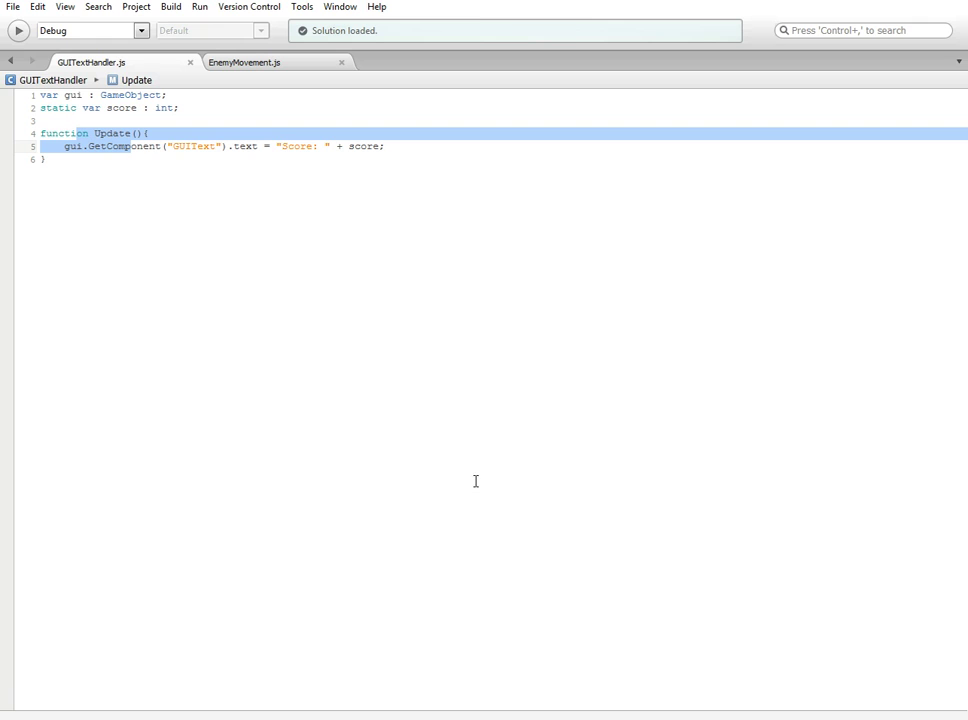
pyautogui.click(178, 146)
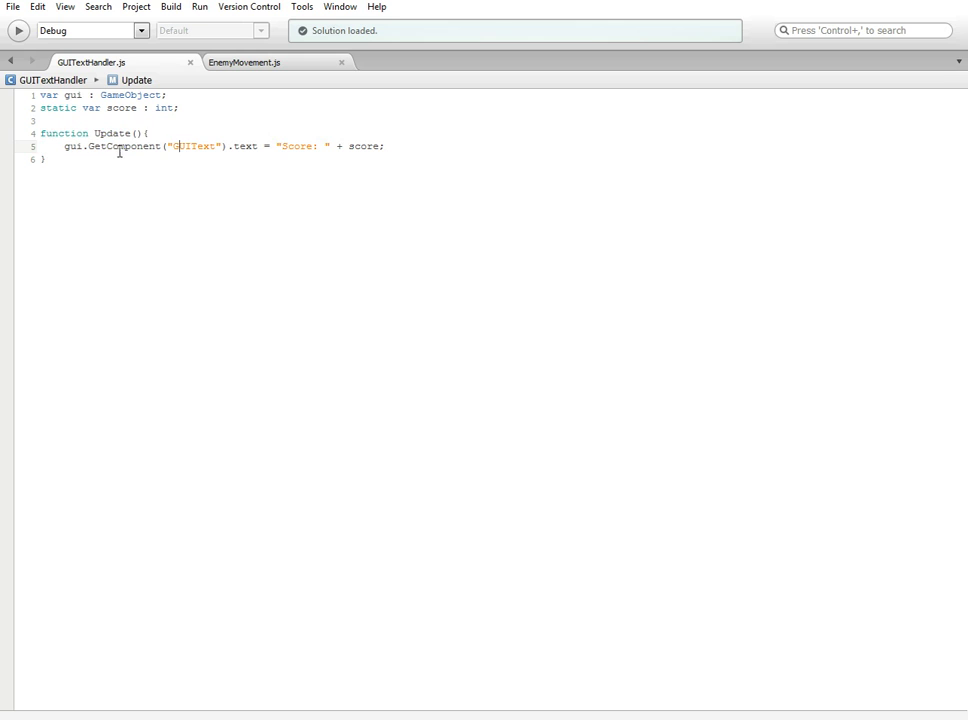
pyautogui.moveTo(40, 134); pyautogui.dragTo(56, 160)
pyautogui.click(64, 146)
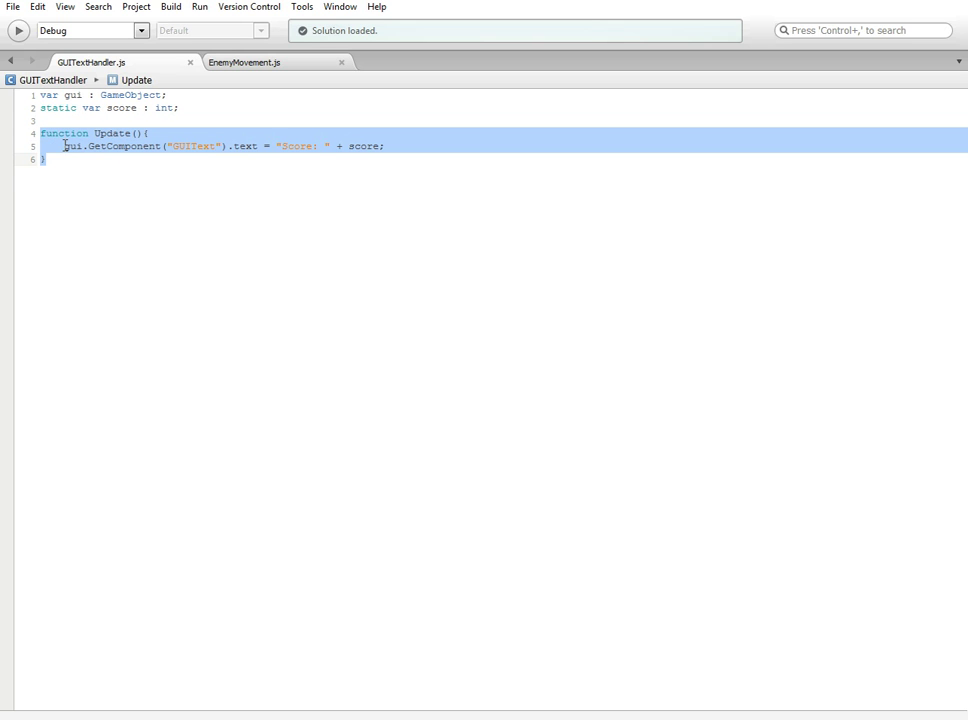
pyautogui.click(65, 146)
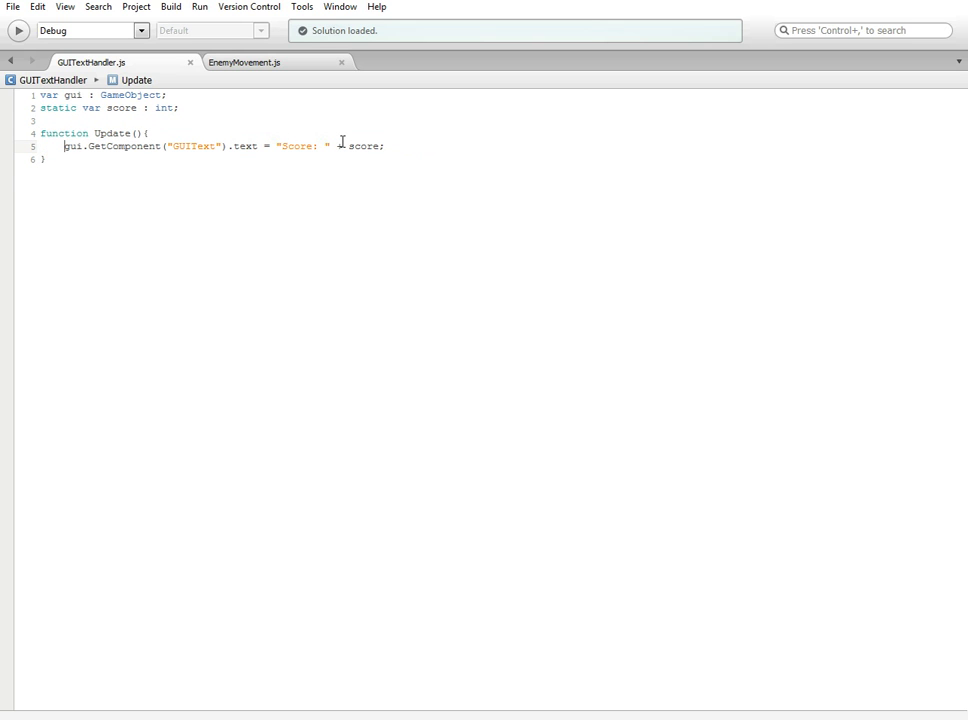
pyautogui.moveTo(41, 133); pyautogui.dragTo(57, 157)
pyautogui.click(85, 146)
pyautogui.moveTo(41, 133); pyautogui.dragTo(43, 158)
pyautogui.click(58, 146)
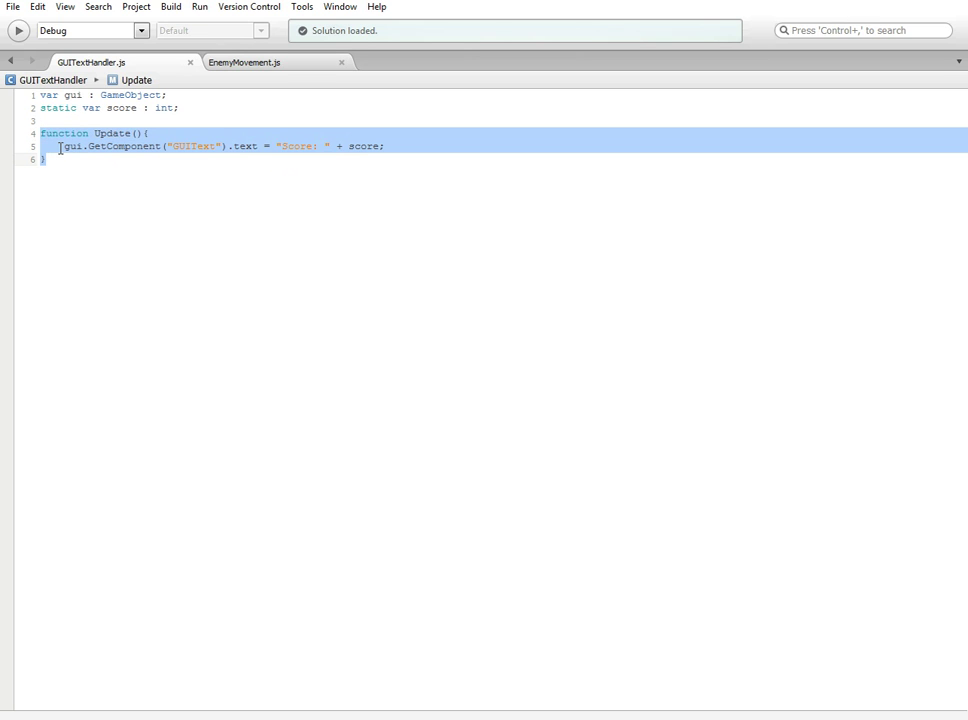
pyautogui.click(61, 146)
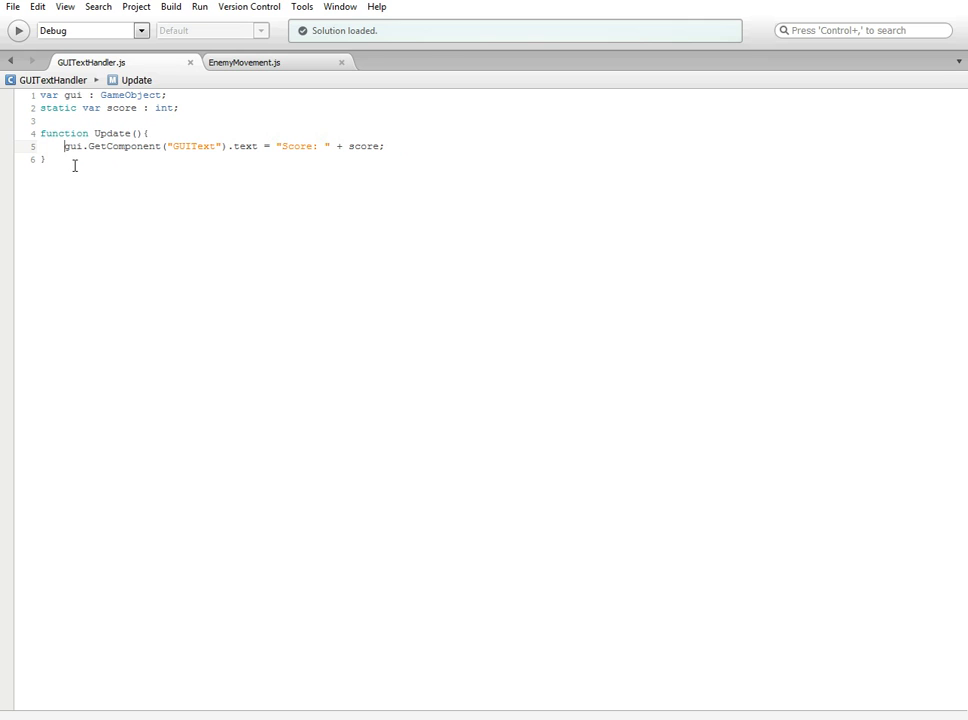